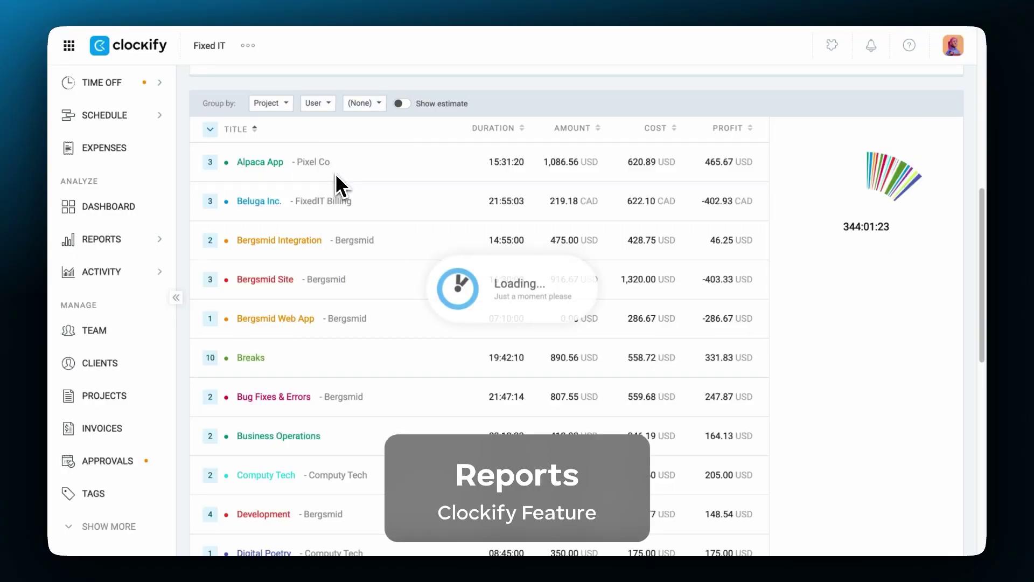
Expand Alpaca App's user rows and add profit to the displayed money figures.
click(209, 162)
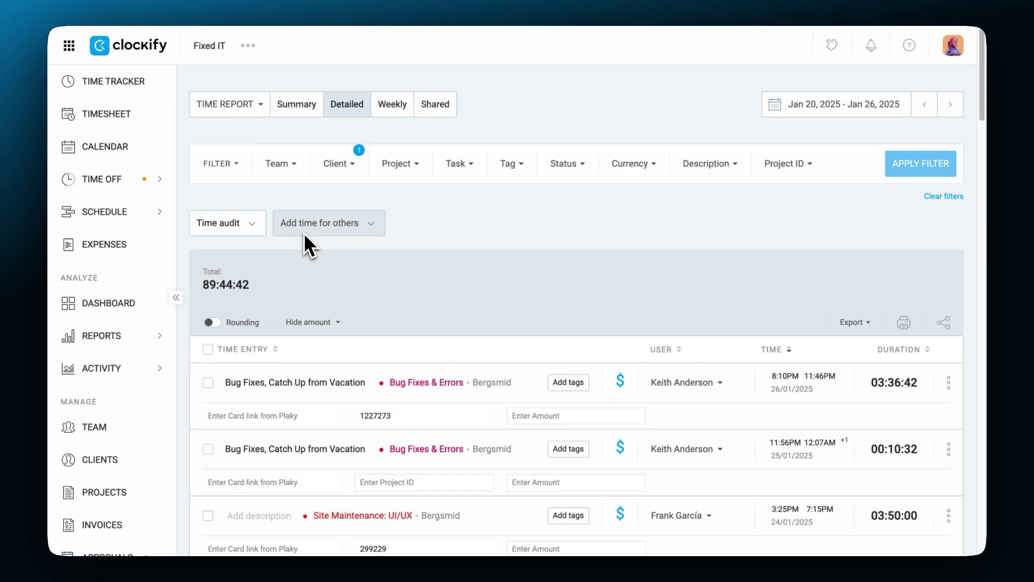
click(311, 322)
click(314, 382)
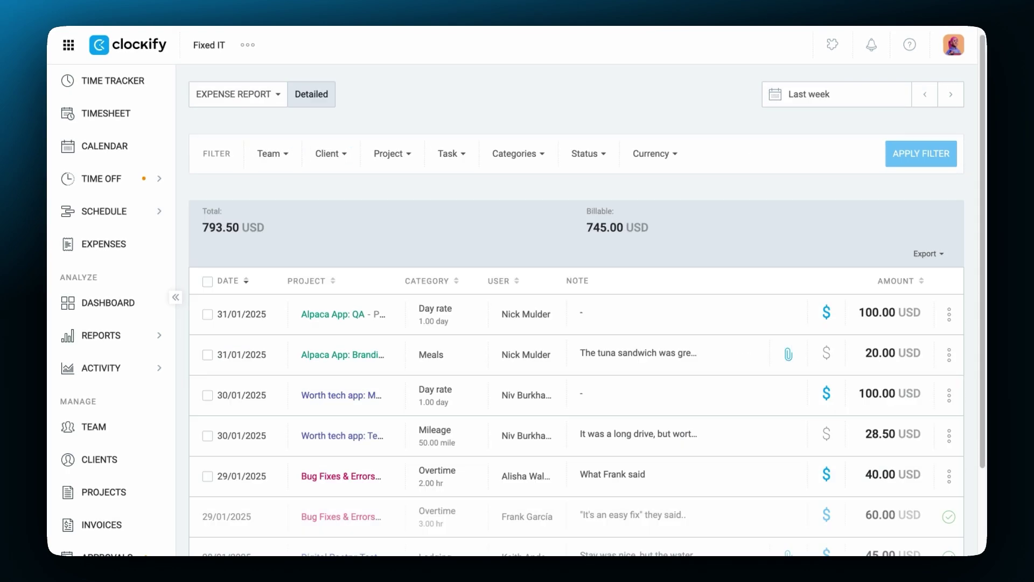
Filter expenses to the Bergsmid client and save the Summary export settings.
click(331, 153)
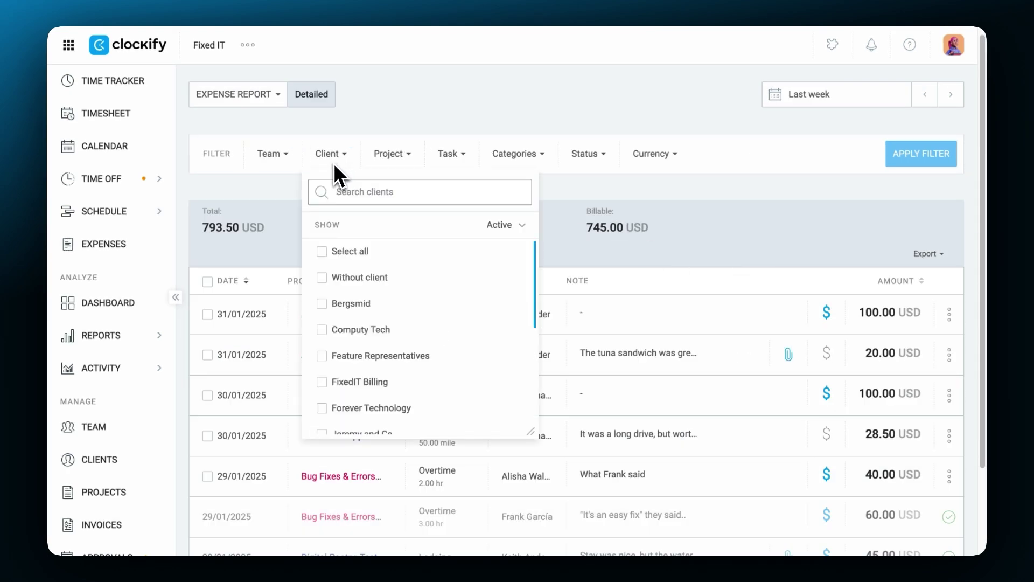
click(353, 302)
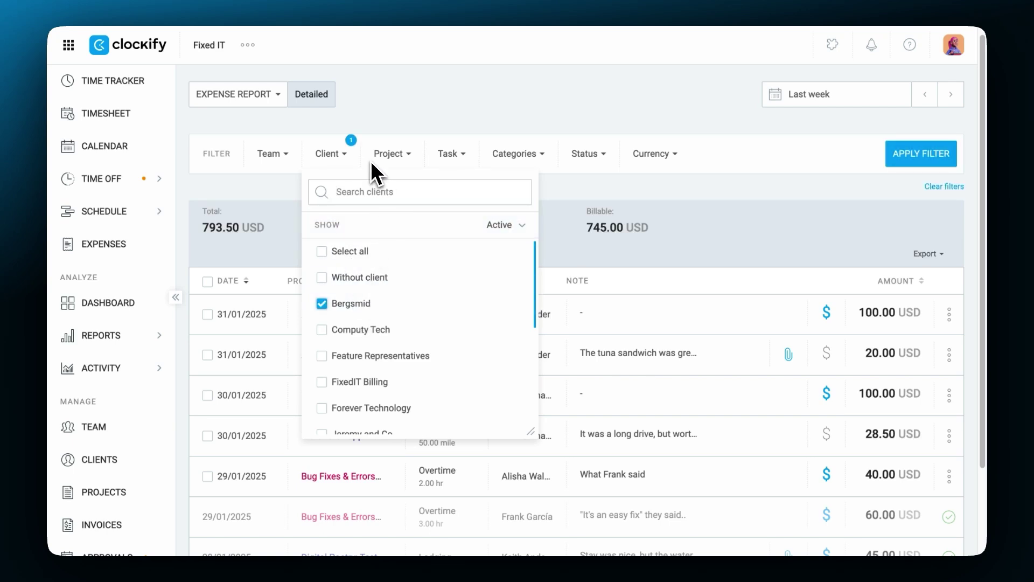
click(356, 154)
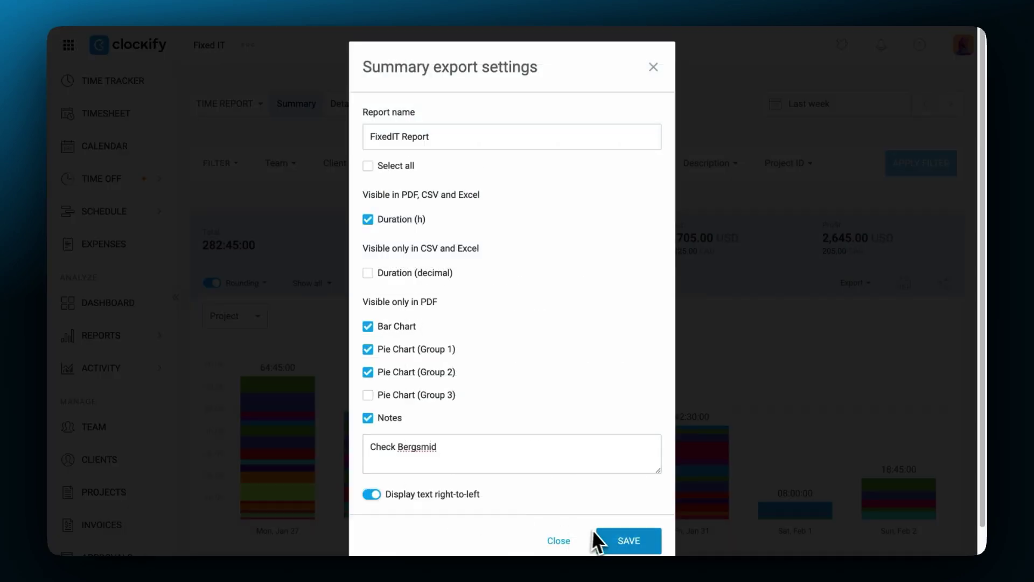
click(629, 540)
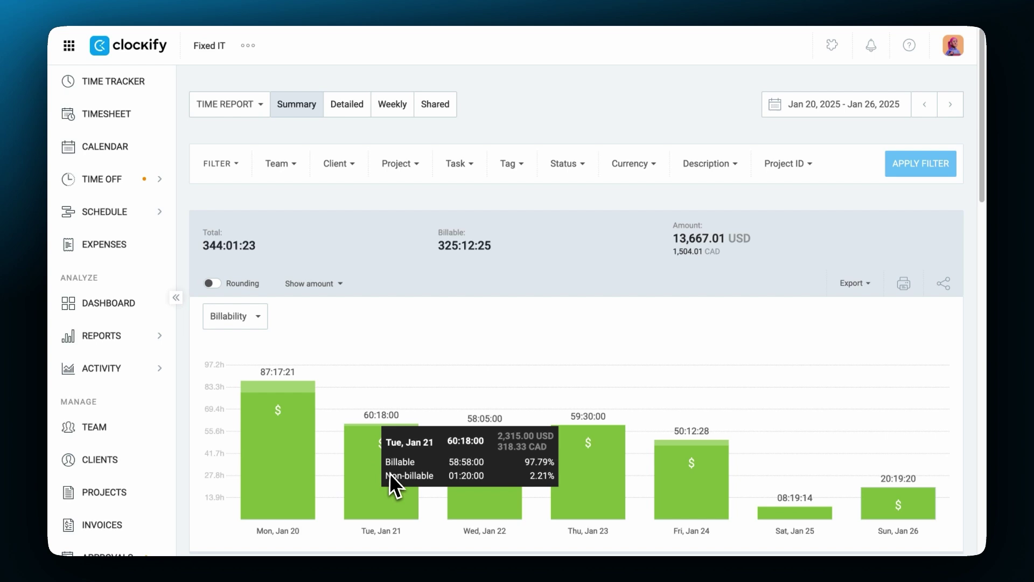
Break the daily chart down by Project, then return it to Billability.
click(235, 316)
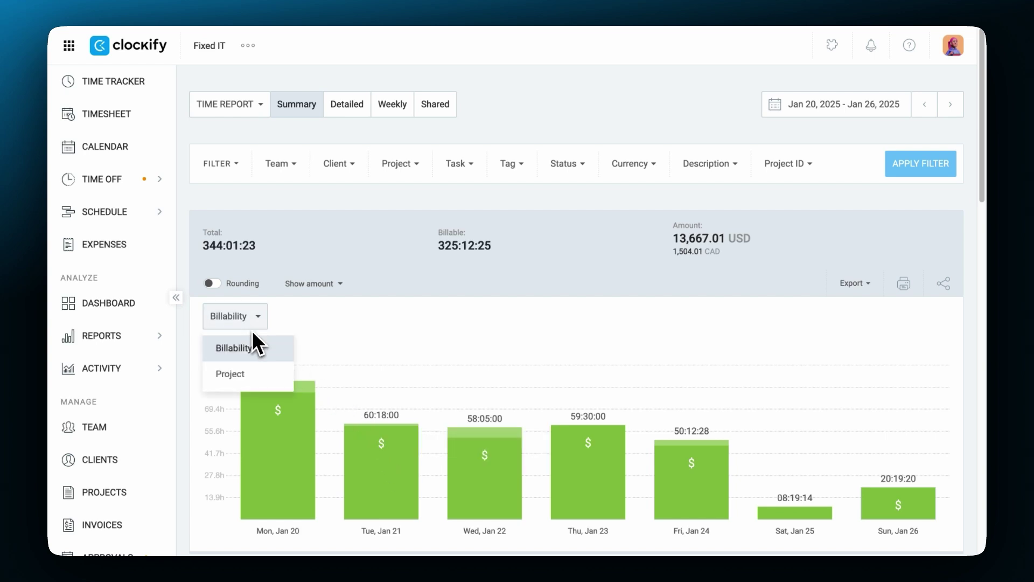
click(242, 373)
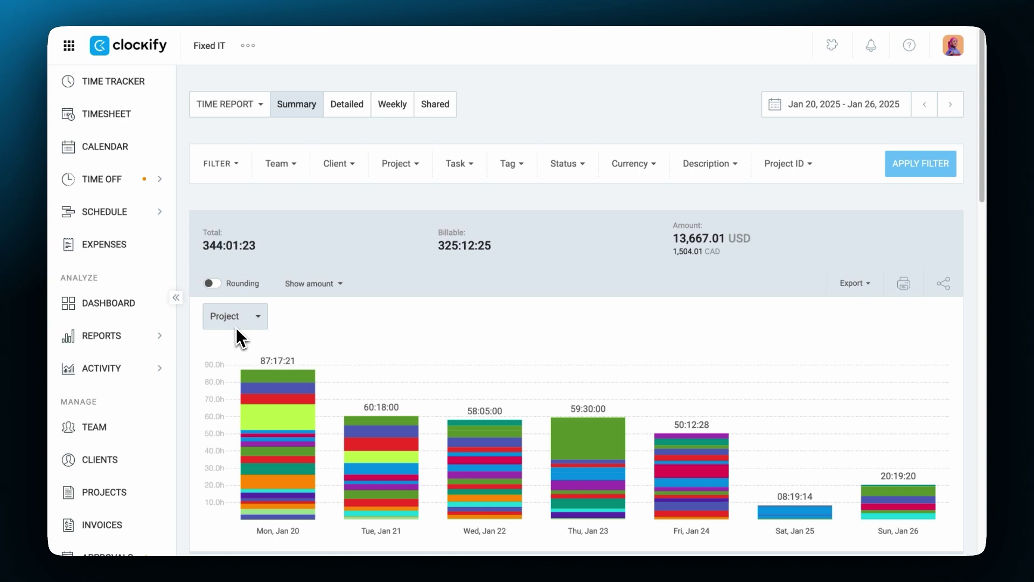
click(237, 320)
click(235, 347)
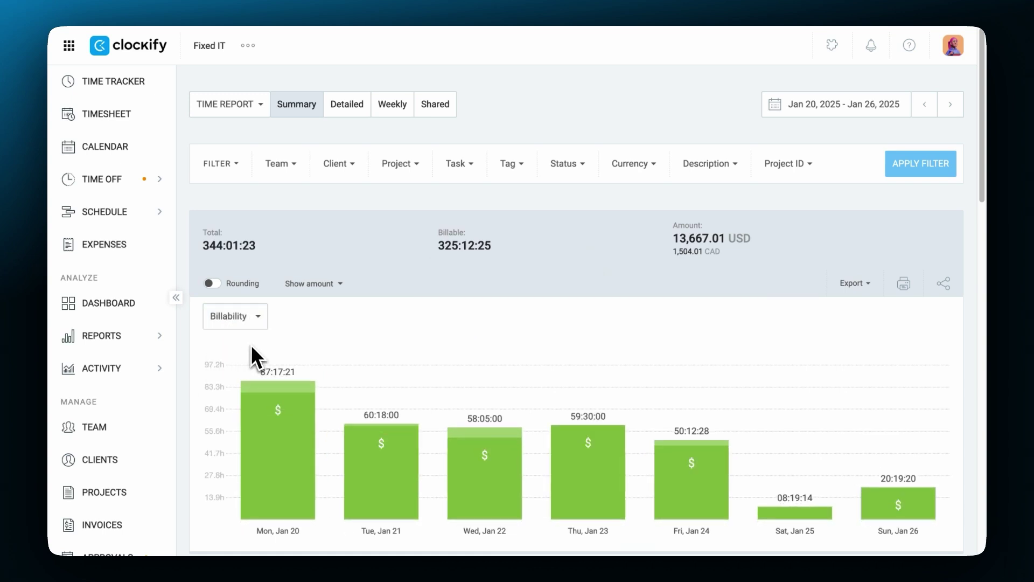
mouse_move(588, 469)
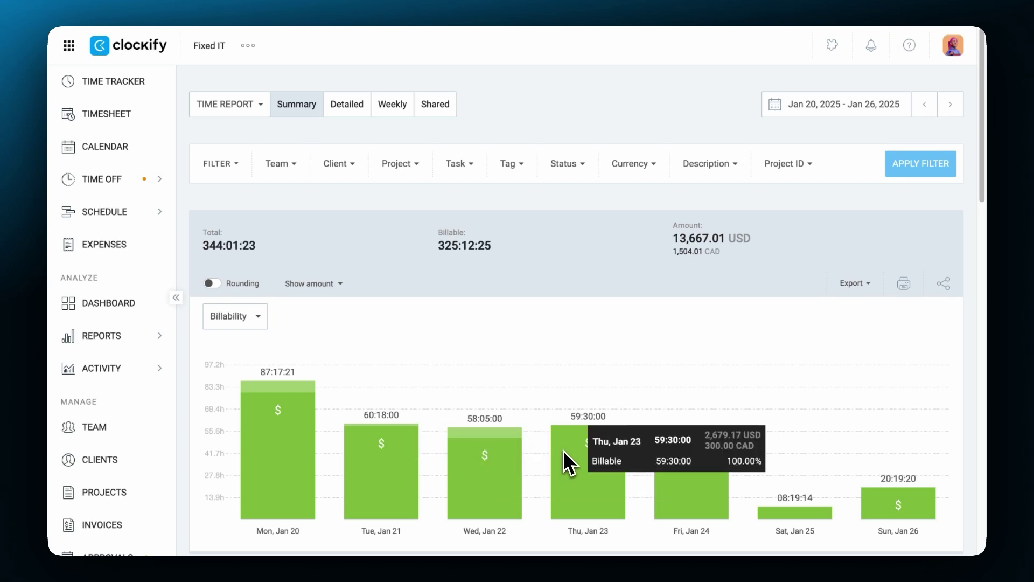
Add Show cost and Show profit to the report's amount totals.
click(334, 287)
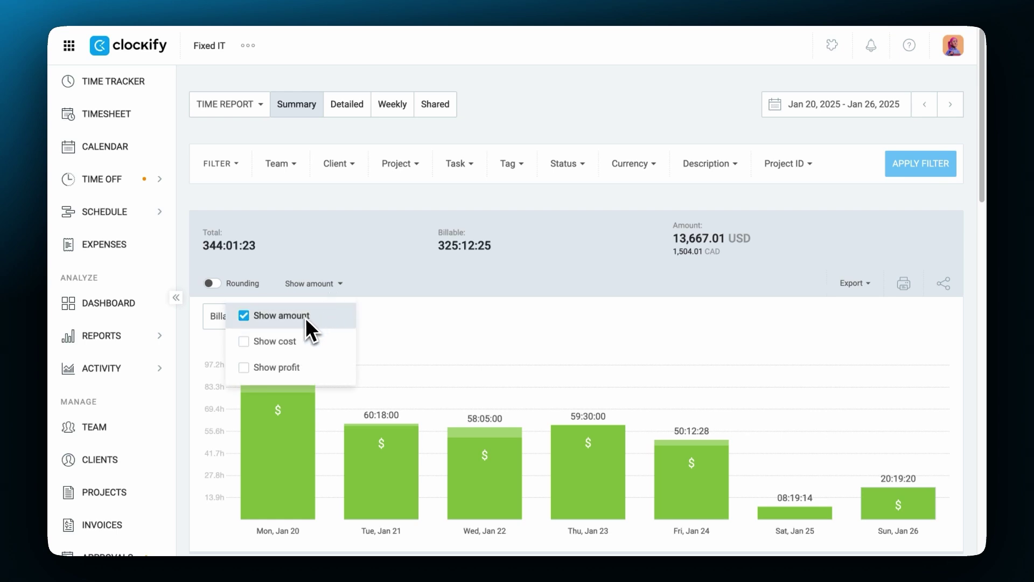
click(267, 341)
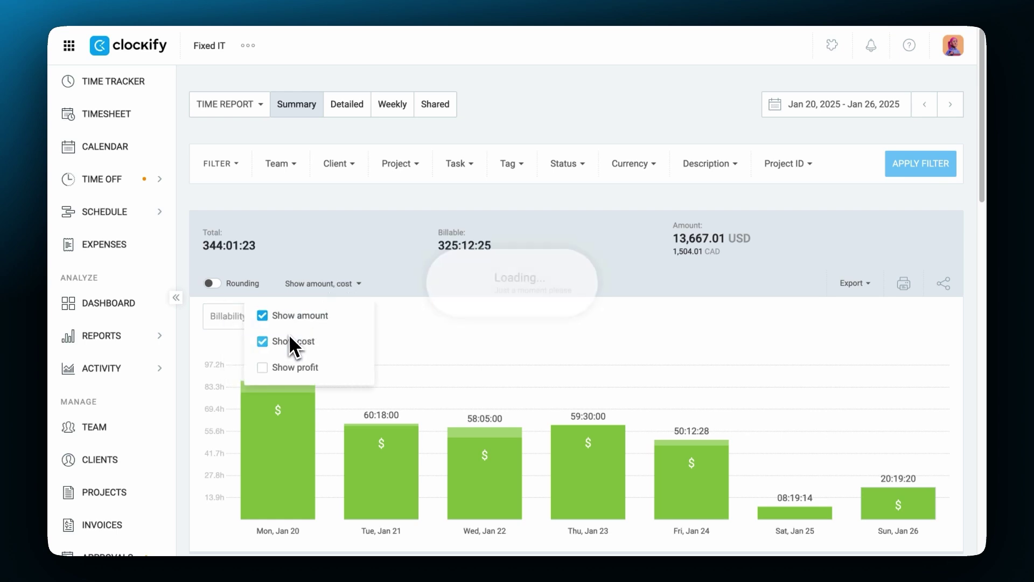
click(288, 366)
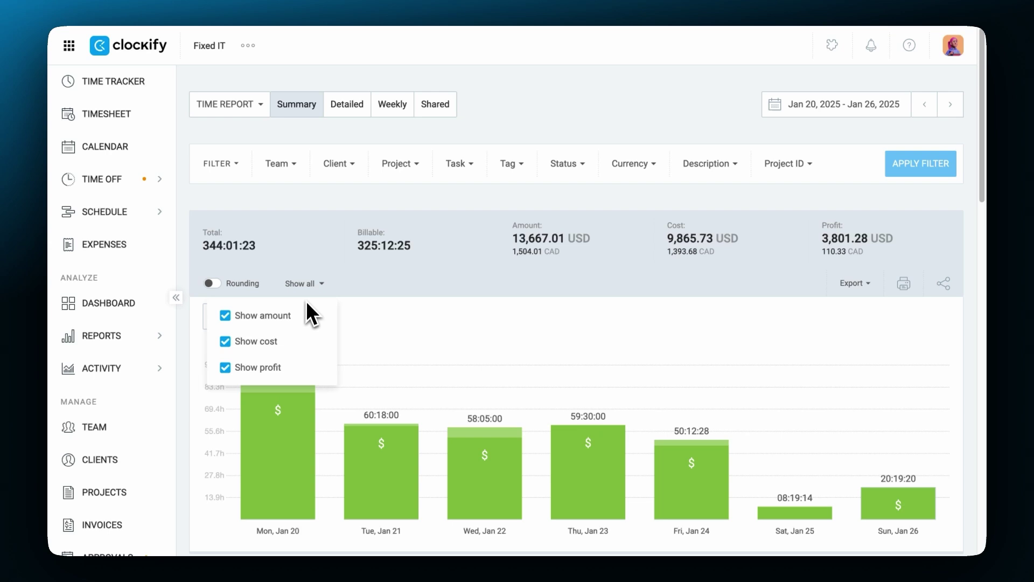
click(310, 284)
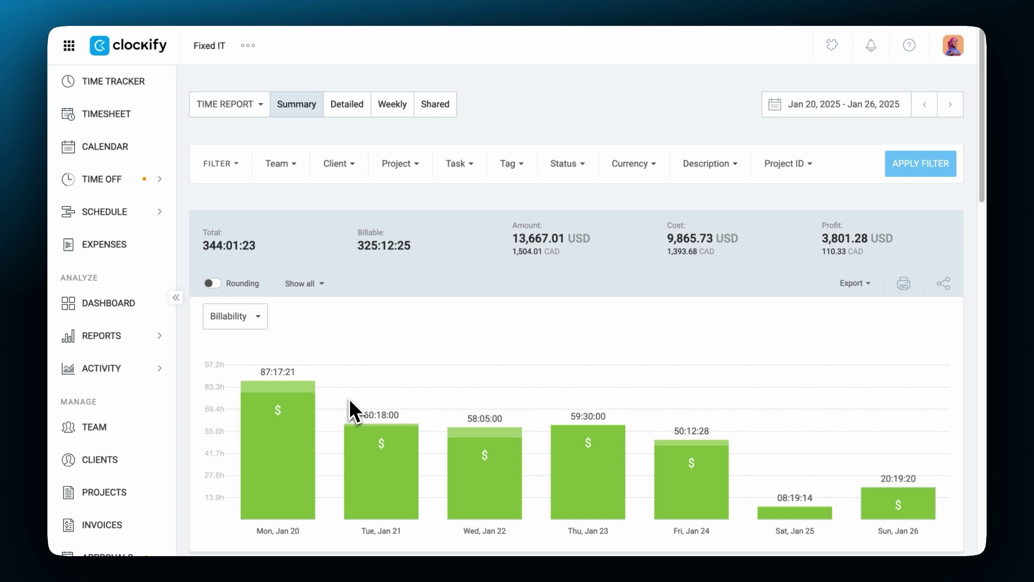
scroll(354, 408, down, 4)
scroll(354, 408, down, 4)
scroll(353, 409, down, 3)
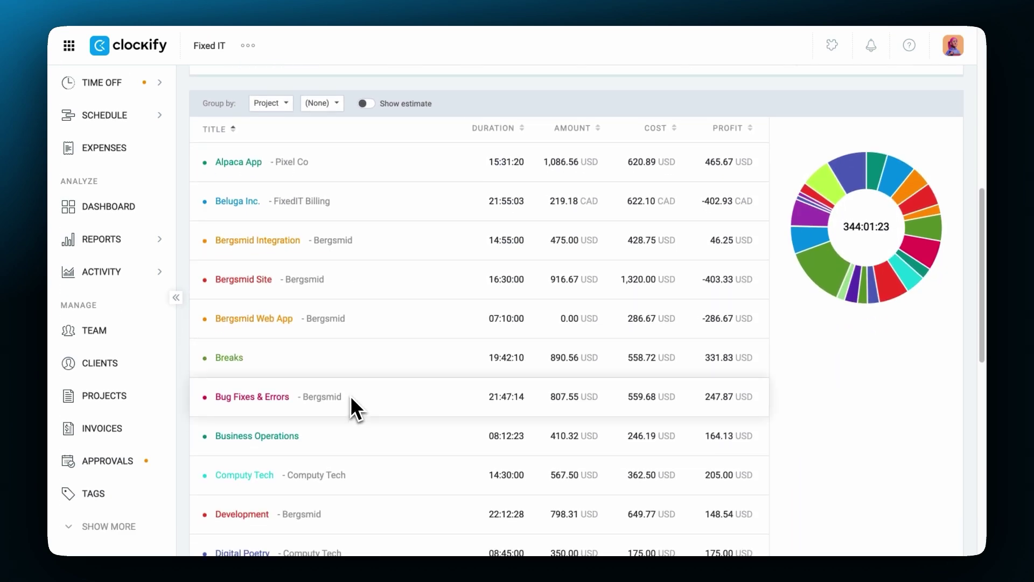
Subgroup projects by User and expand Alpaca App's user rows.
click(320, 103)
click(332, 159)
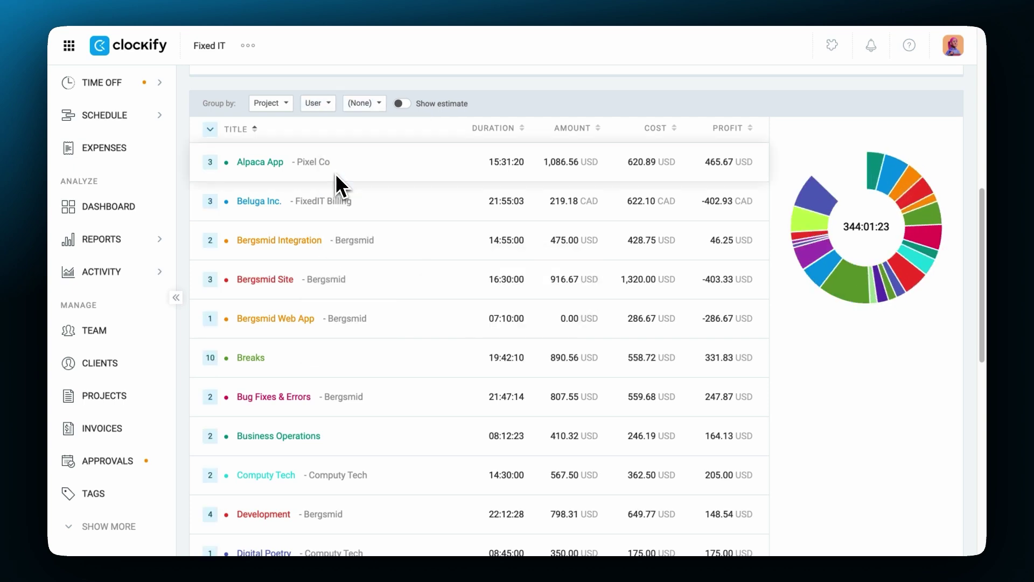
click(209, 162)
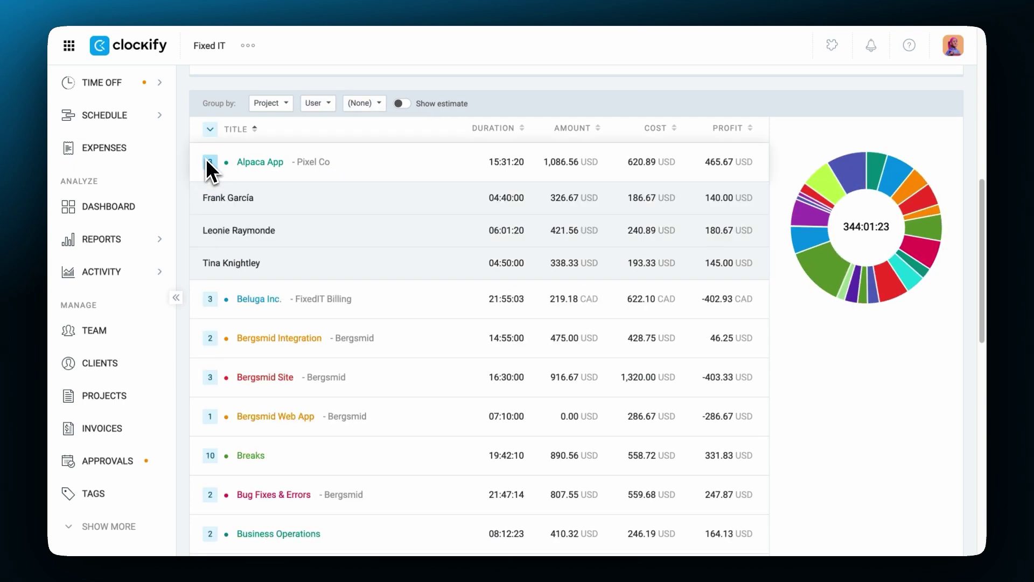
scroll(206, 157, up, 10)
scroll(206, 157, up, 3)
Apply a Bergsmid client filter and turn on project estimates.
click(336, 130)
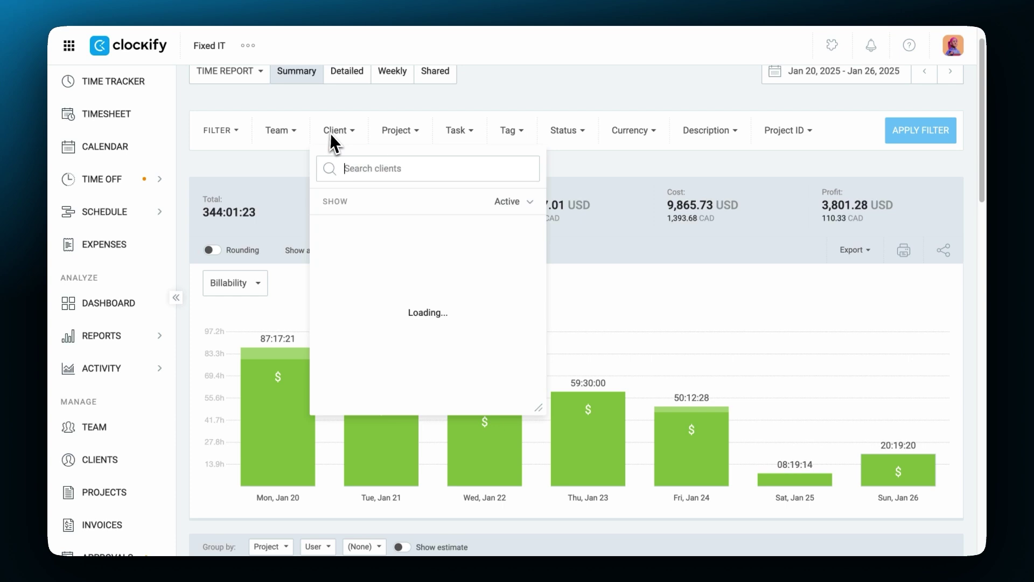
click(330, 281)
click(336, 129)
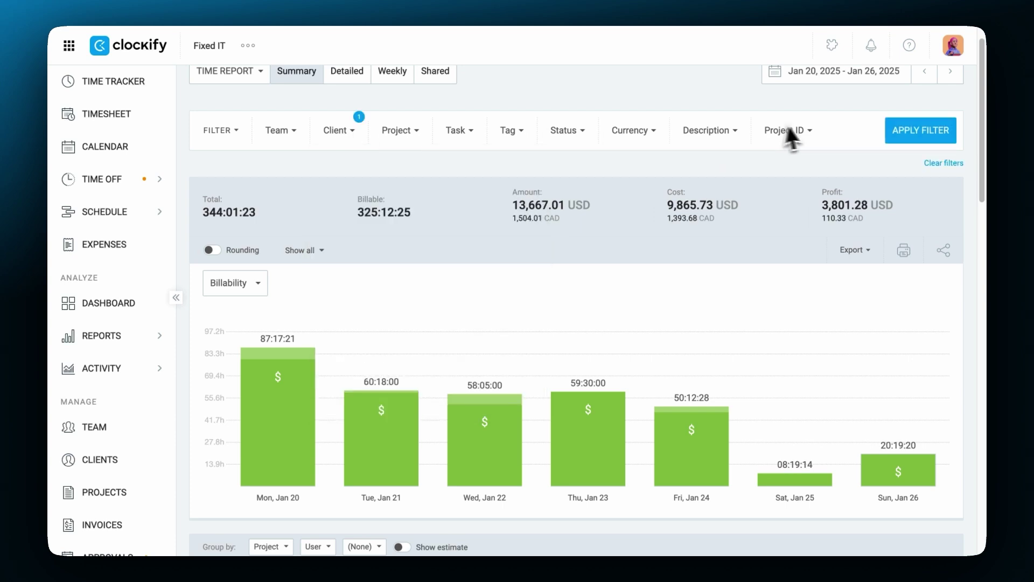
click(920, 129)
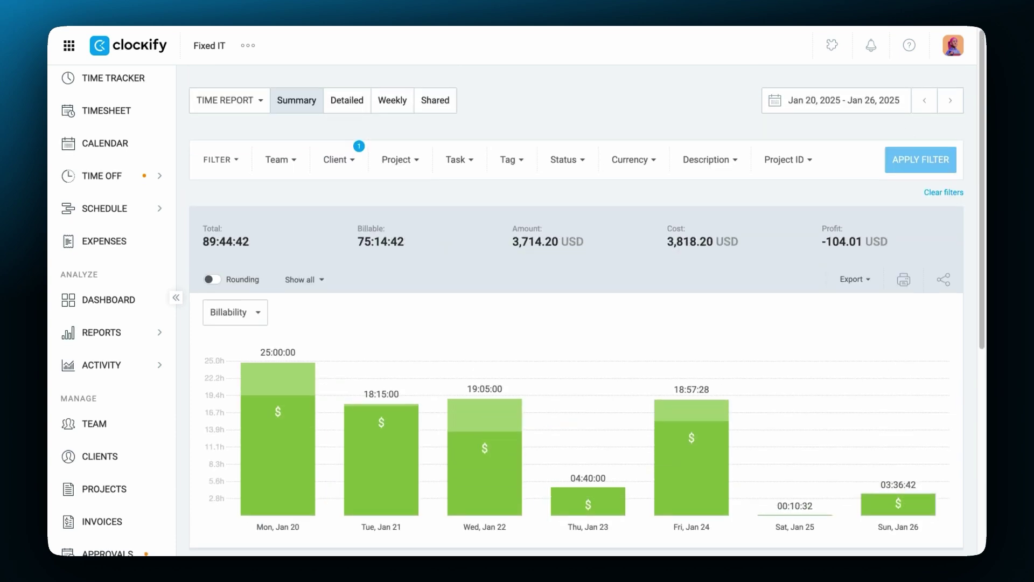
scroll(907, 141, down, 5)
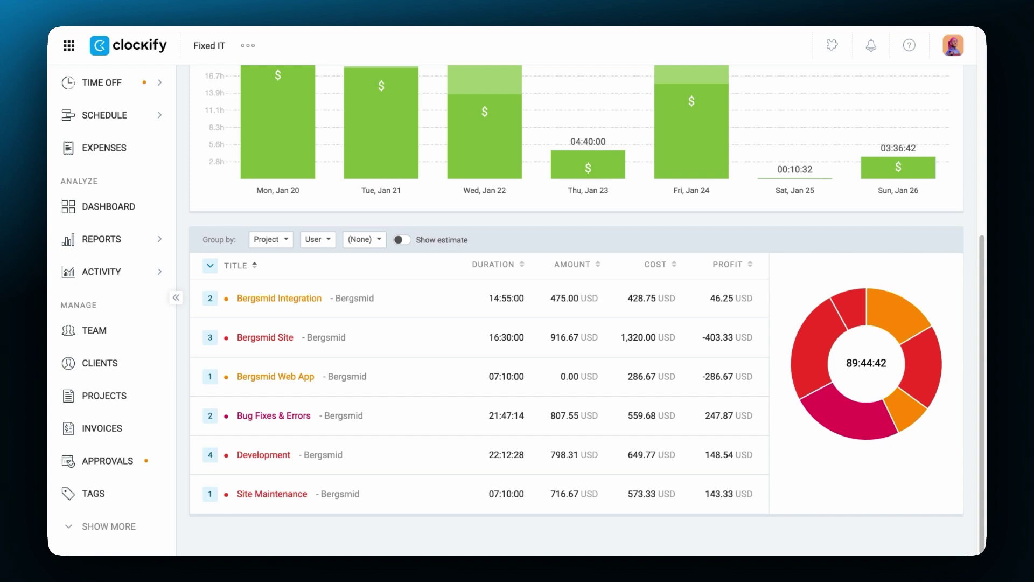
click(453, 240)
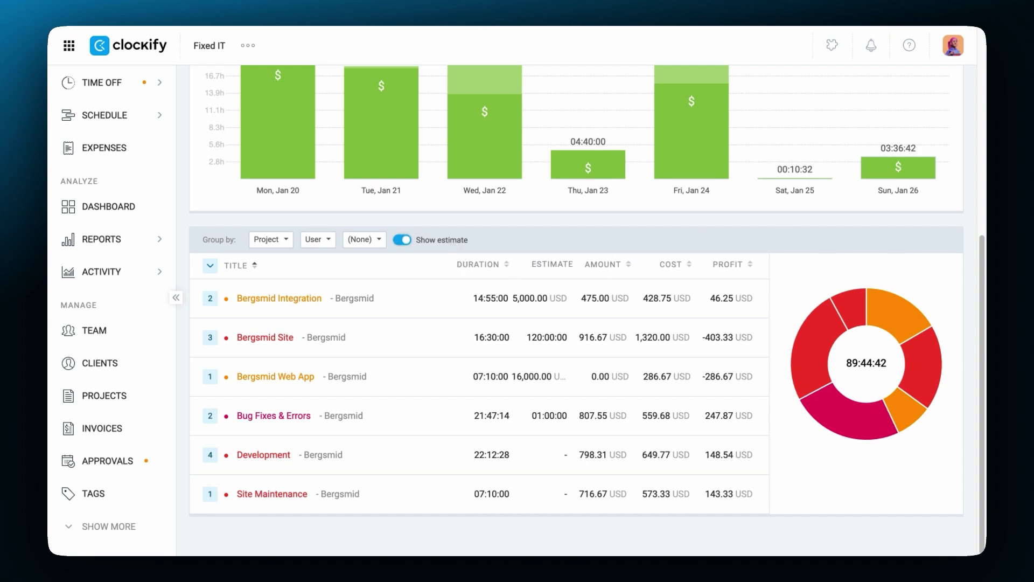
scroll(452, 241, up, 10)
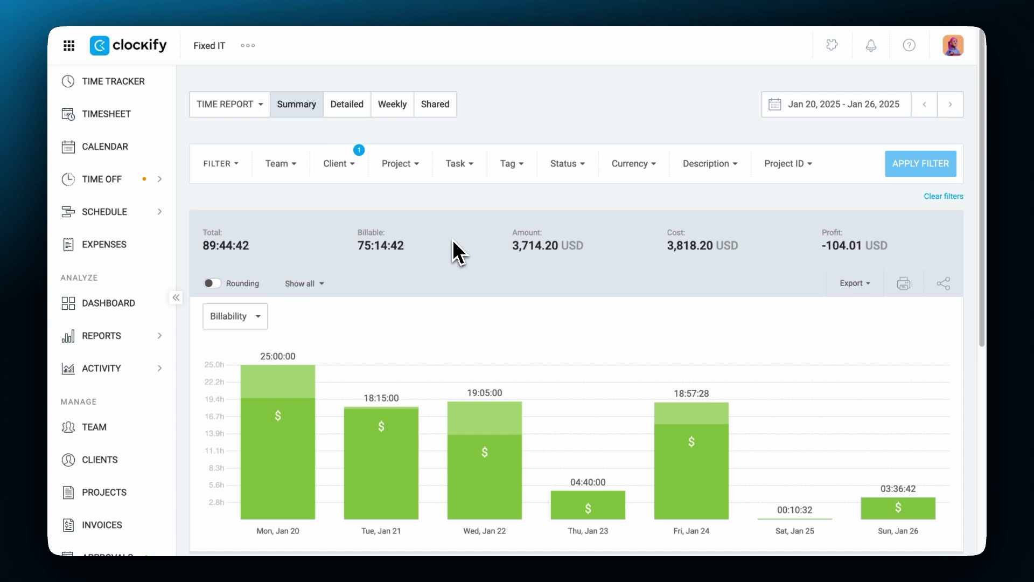
Switch to the Detailed report and briefly hide, then restore, entry amounts.
click(346, 104)
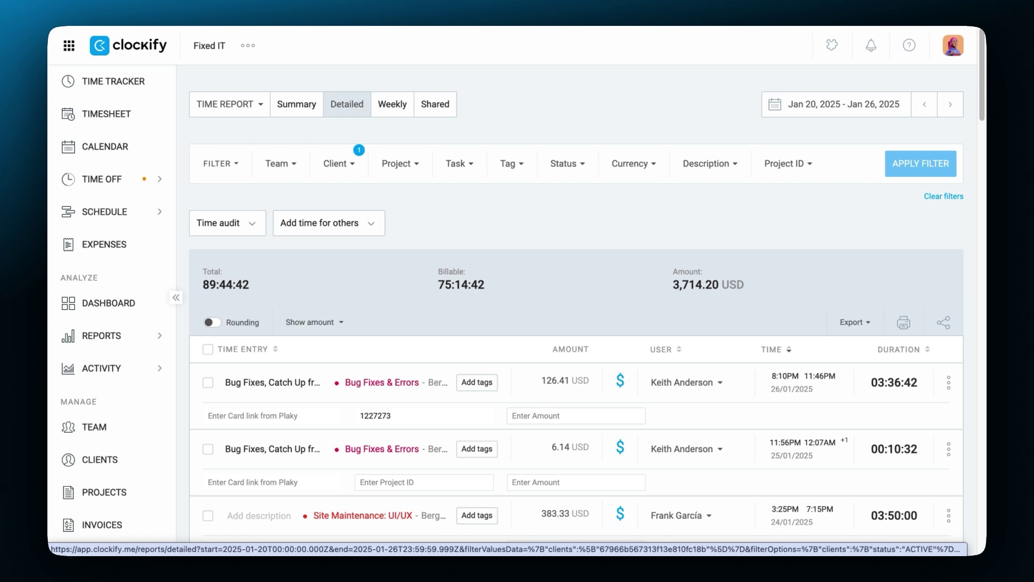
scroll(356, 243, down, 5)
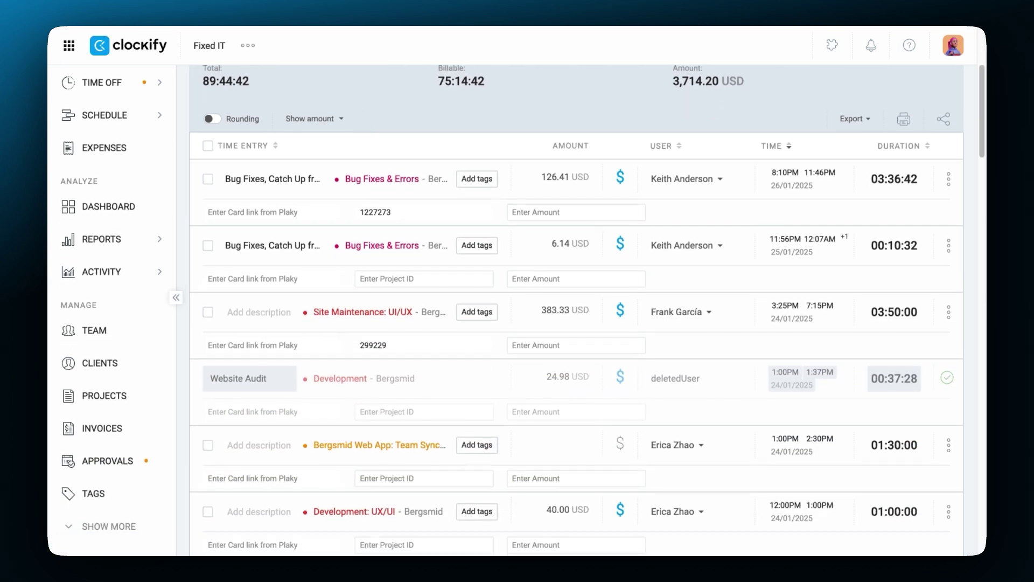
scroll(356, 243, up, 1)
click(314, 118)
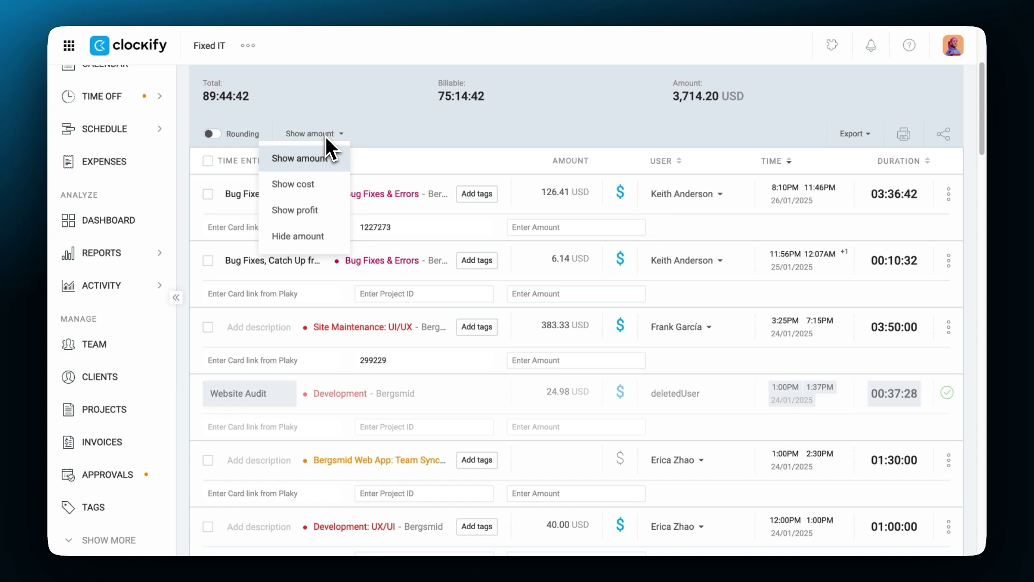
click(298, 235)
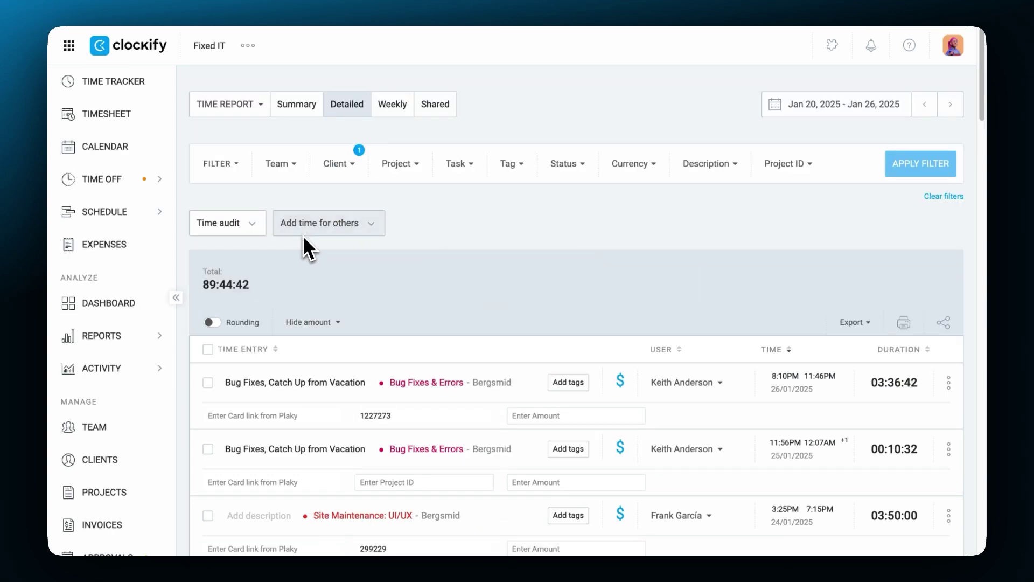
click(308, 322)
click(314, 386)
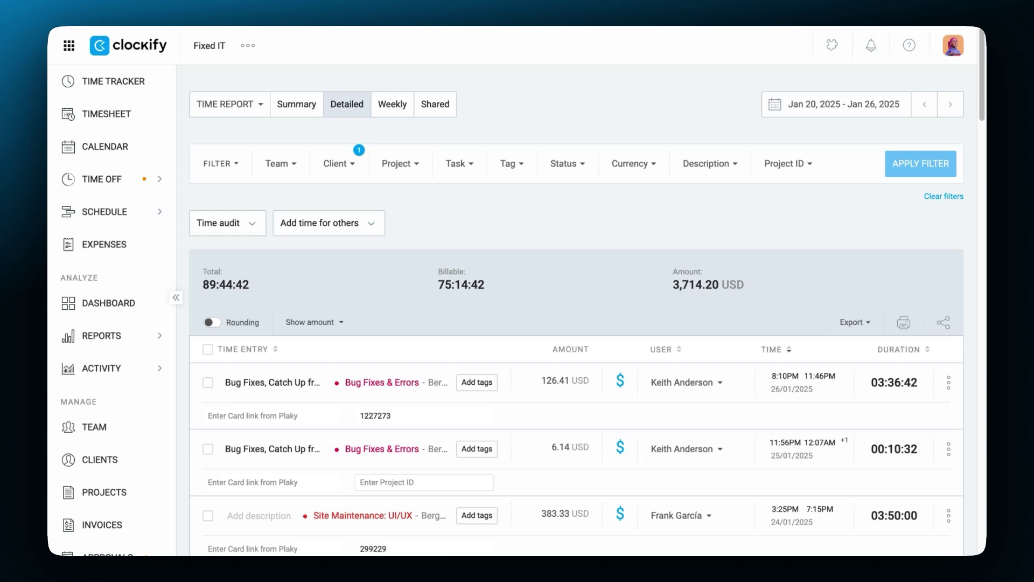
Show cost instead of amount per entry, then try profit.
click(340, 323)
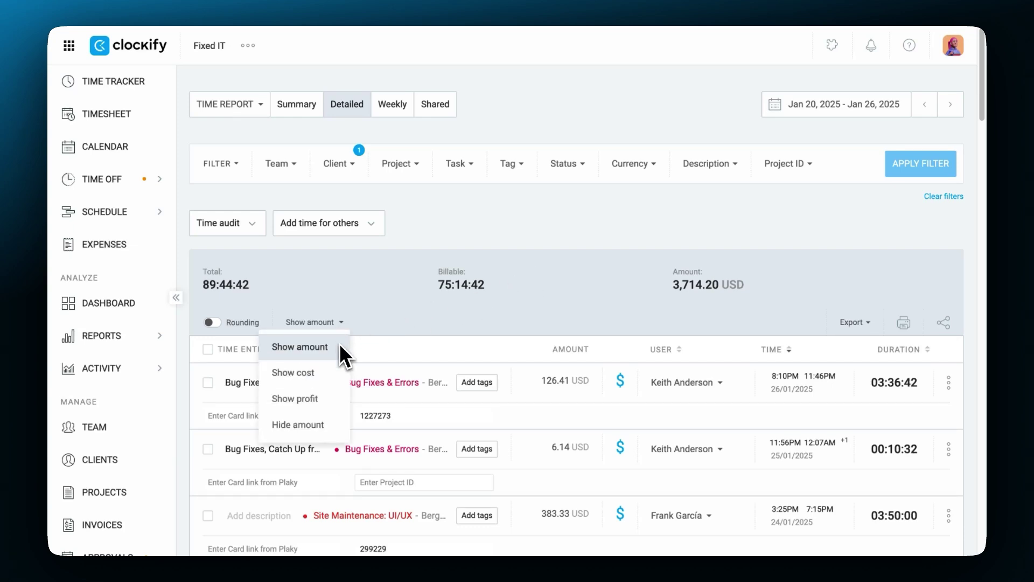
click(299, 372)
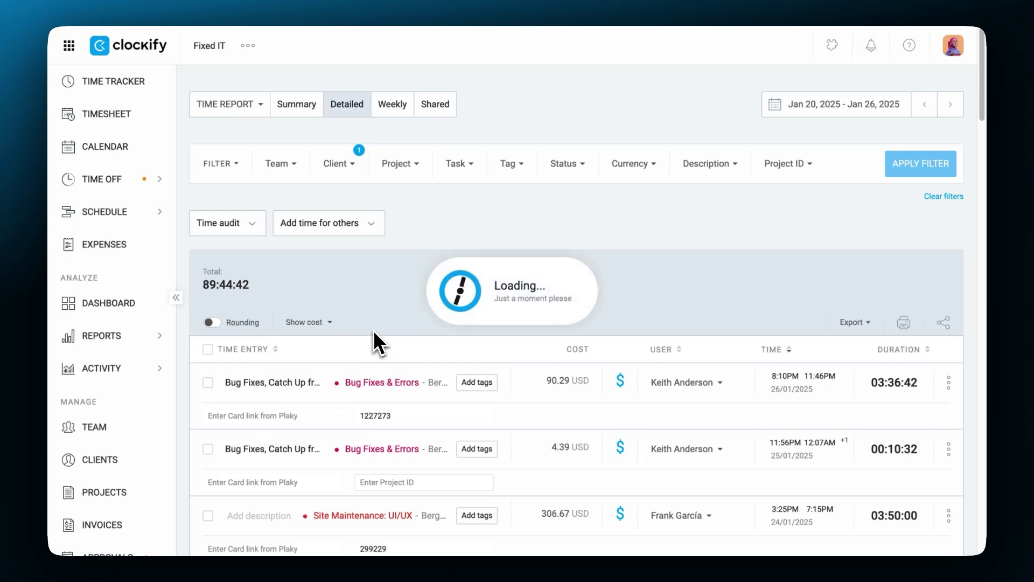
click(307, 322)
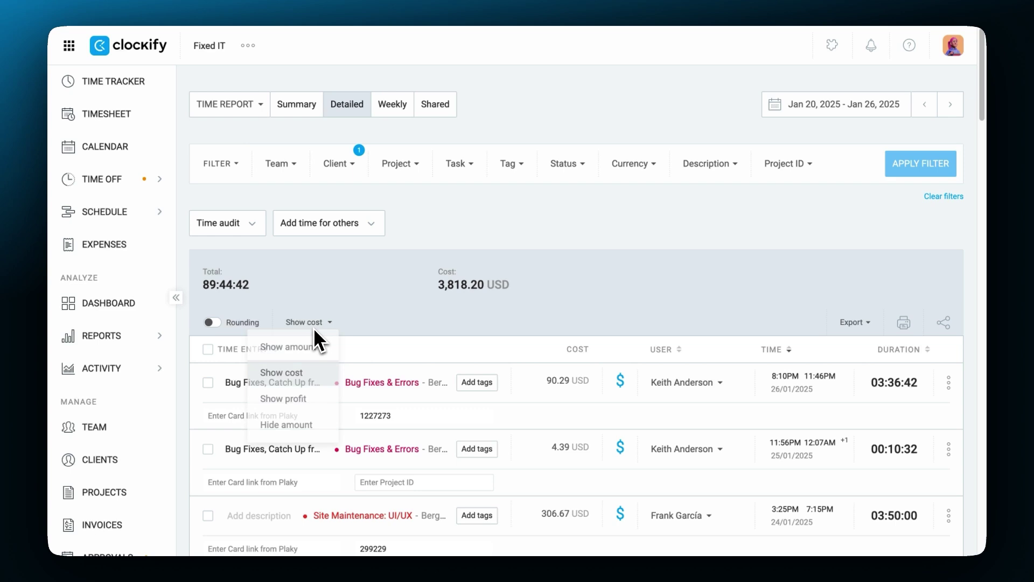
click(299, 395)
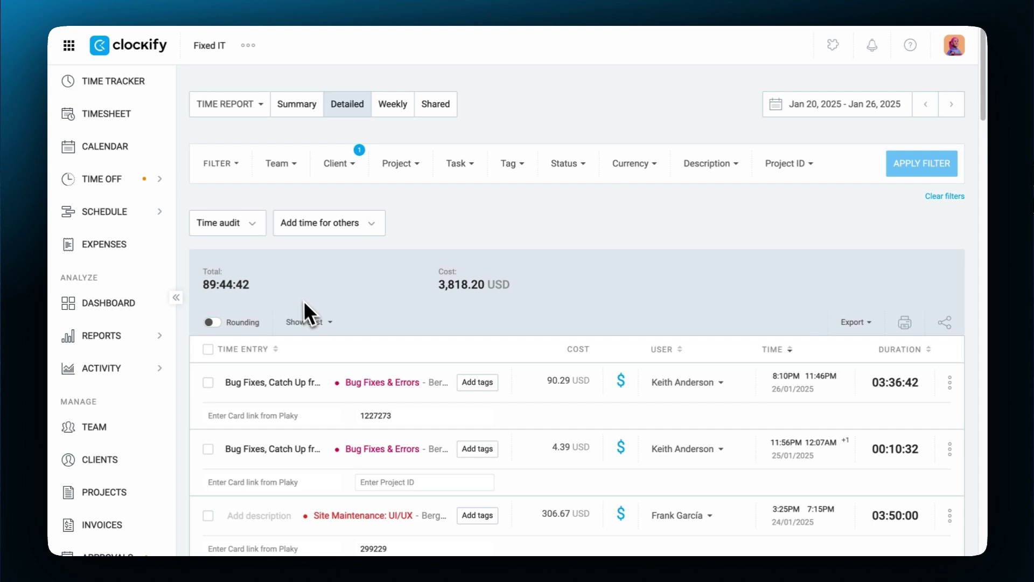
In Time audit, flag Suspicious duration entries and try the Without task check.
click(227, 224)
click(218, 269)
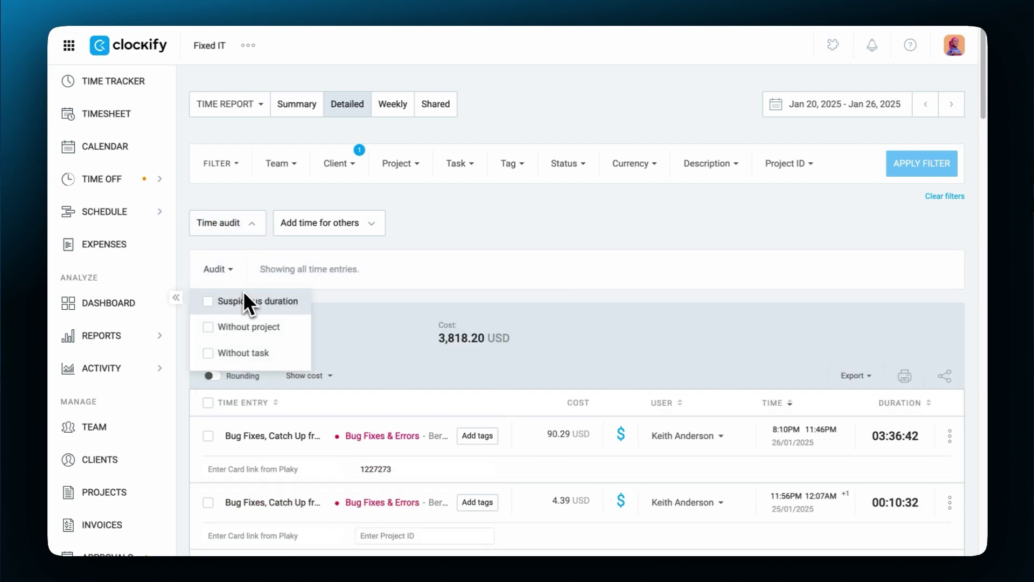
click(208, 301)
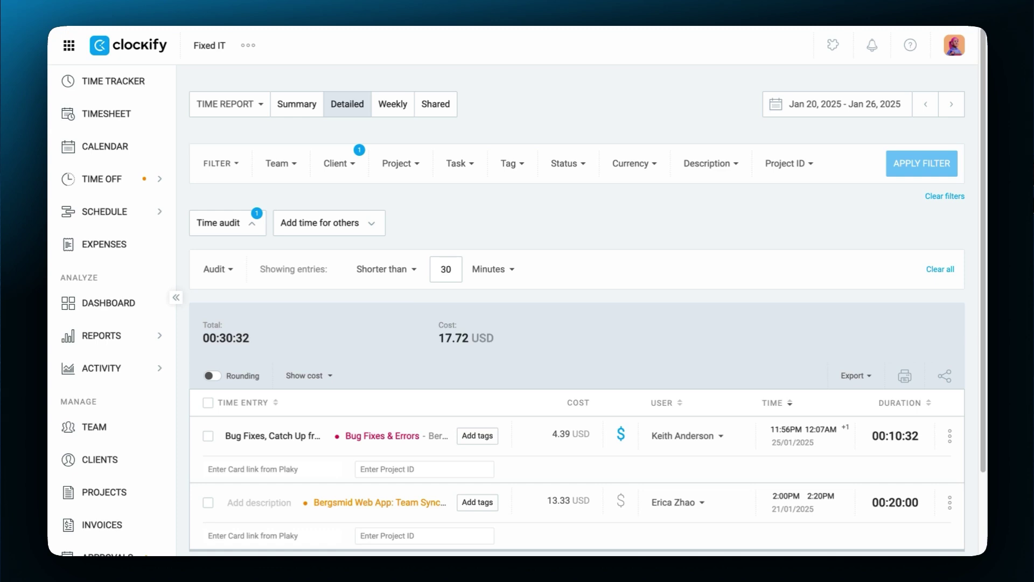
click(257, 353)
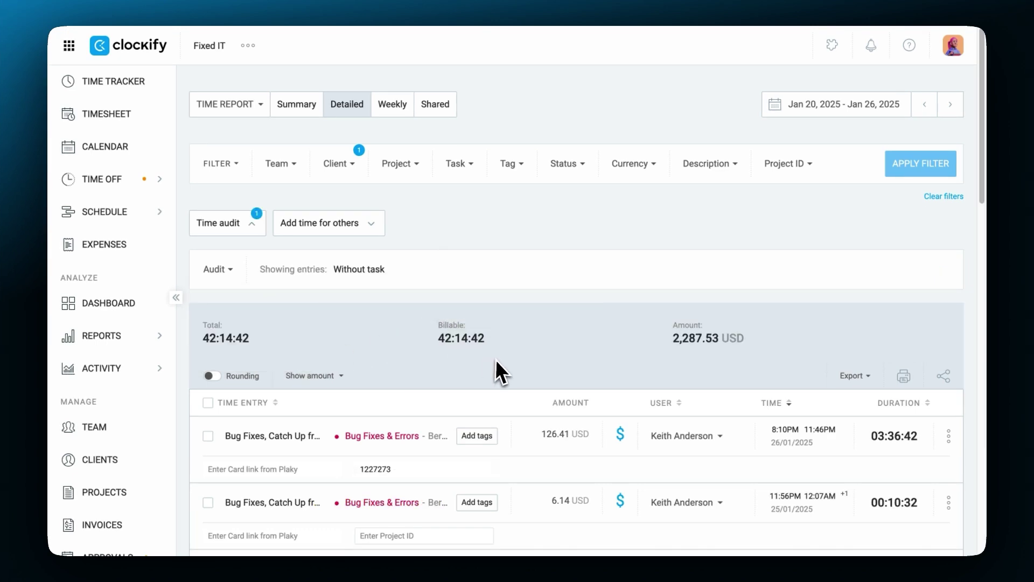
scroll(495, 358, down, 3)
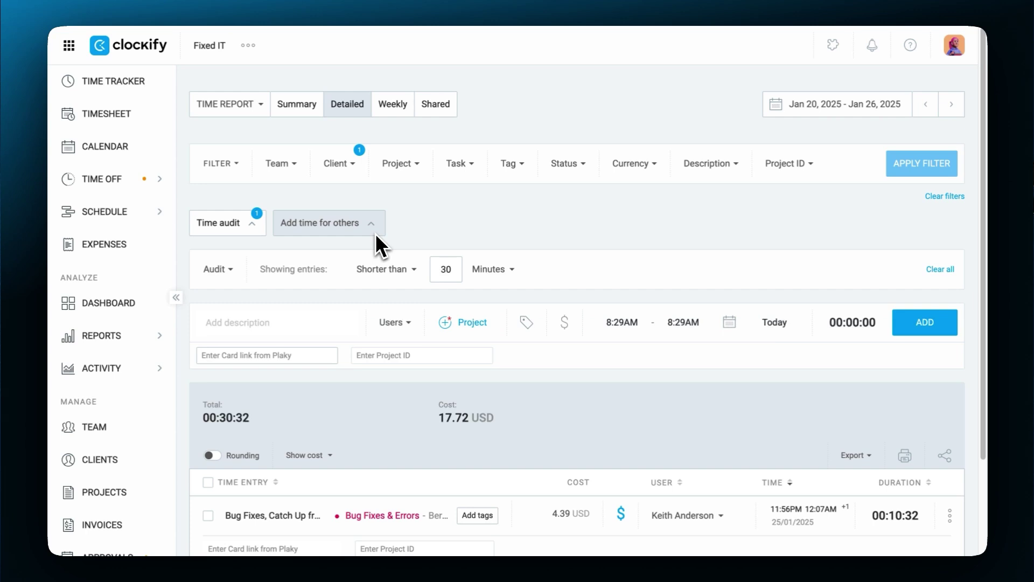
Add time for the Design group, picking a project from the searched list.
click(393, 322)
click(419, 517)
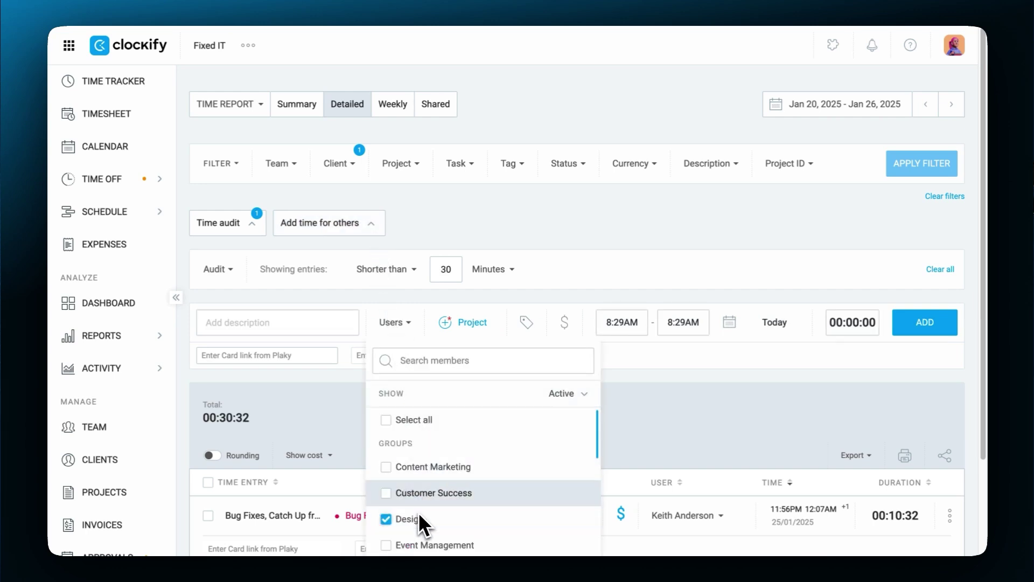
click(402, 329)
click(472, 321)
text(berg)
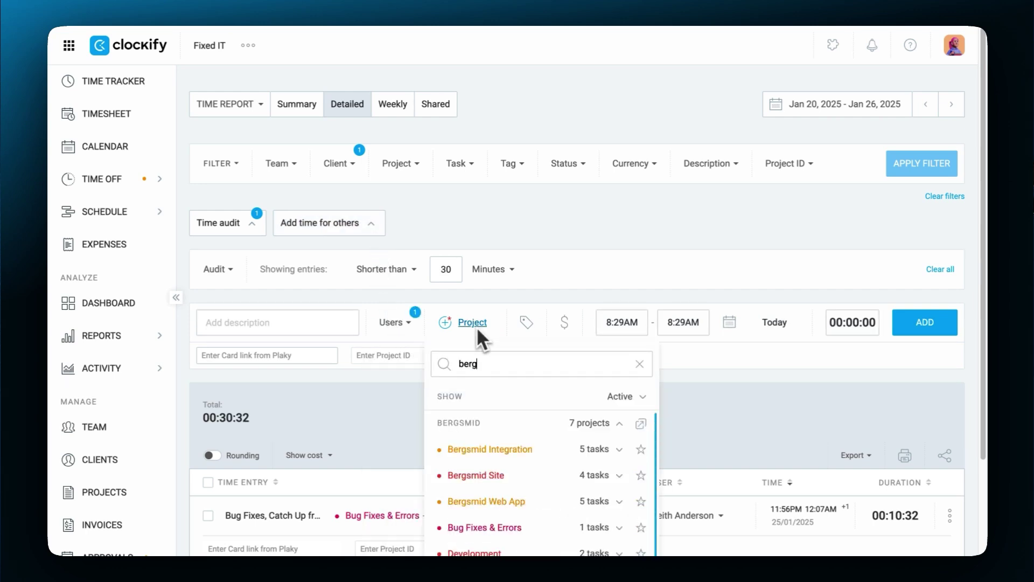
click(566, 468)
Bulk edit the two flagged entries together.
click(208, 400)
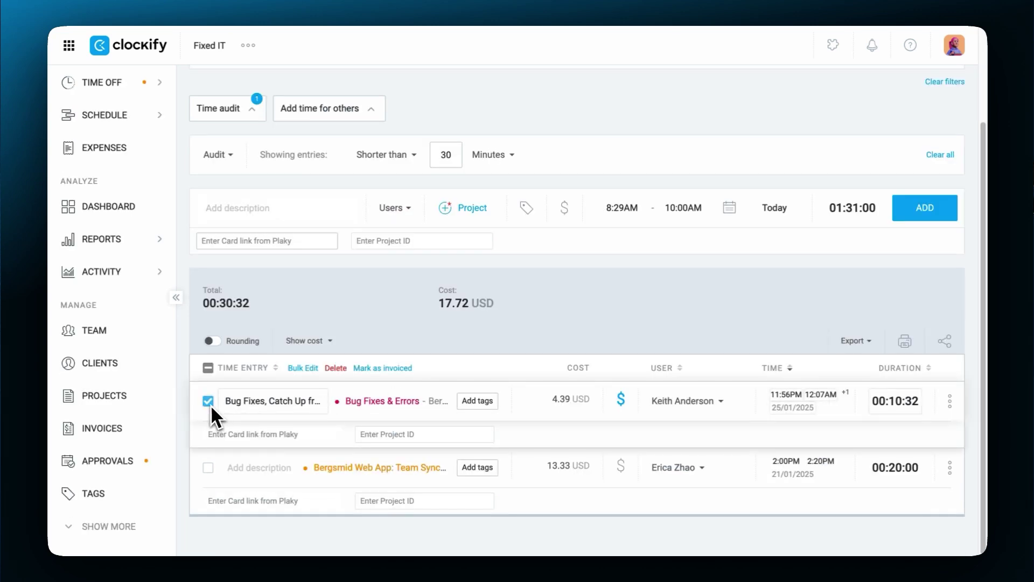
click(208, 467)
click(303, 367)
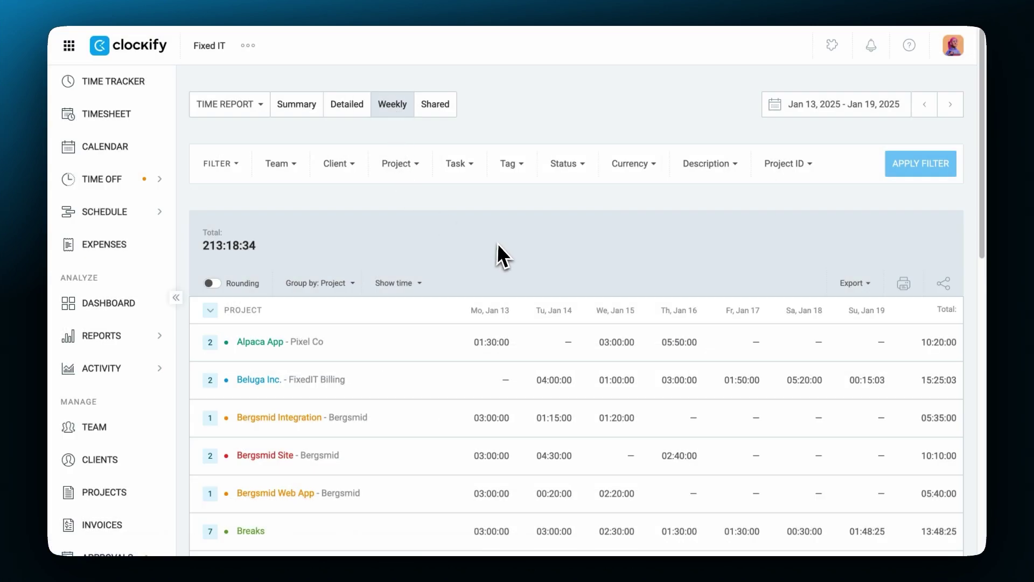
scroll(497, 243, down, 2)
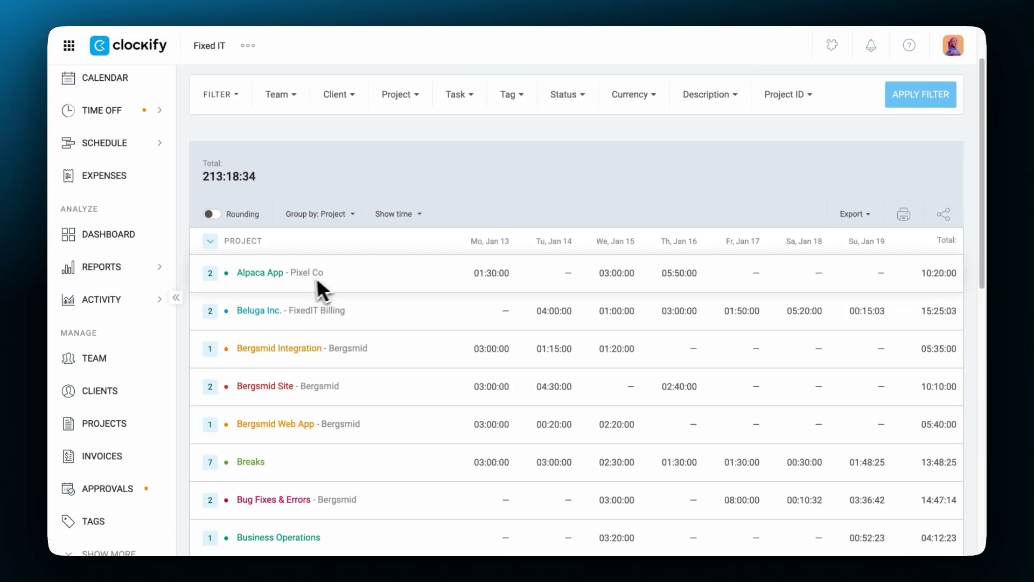
Group the weekly report by User and show billable amounts, with Alpaca App expanded.
click(210, 273)
click(320, 214)
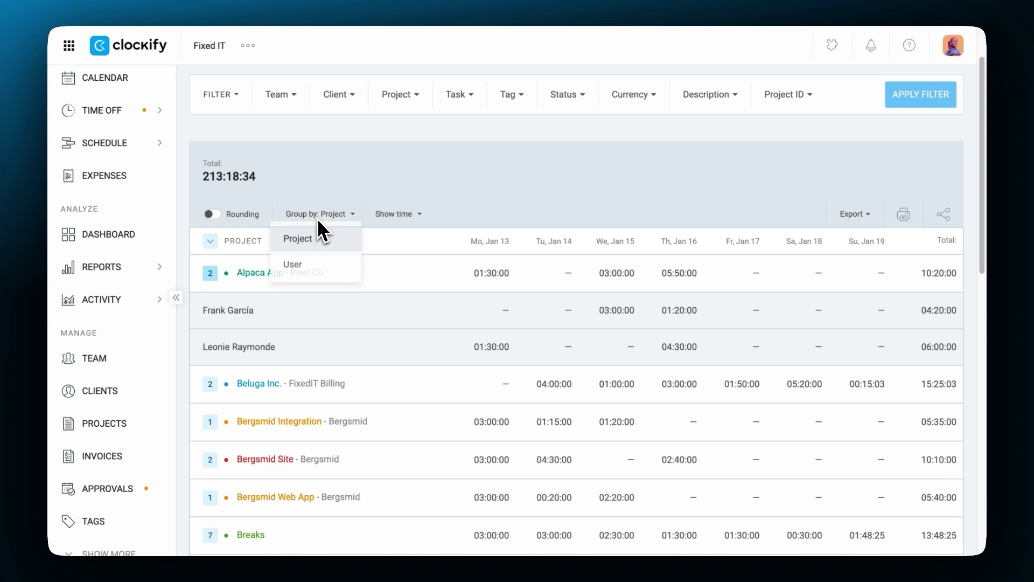
click(315, 264)
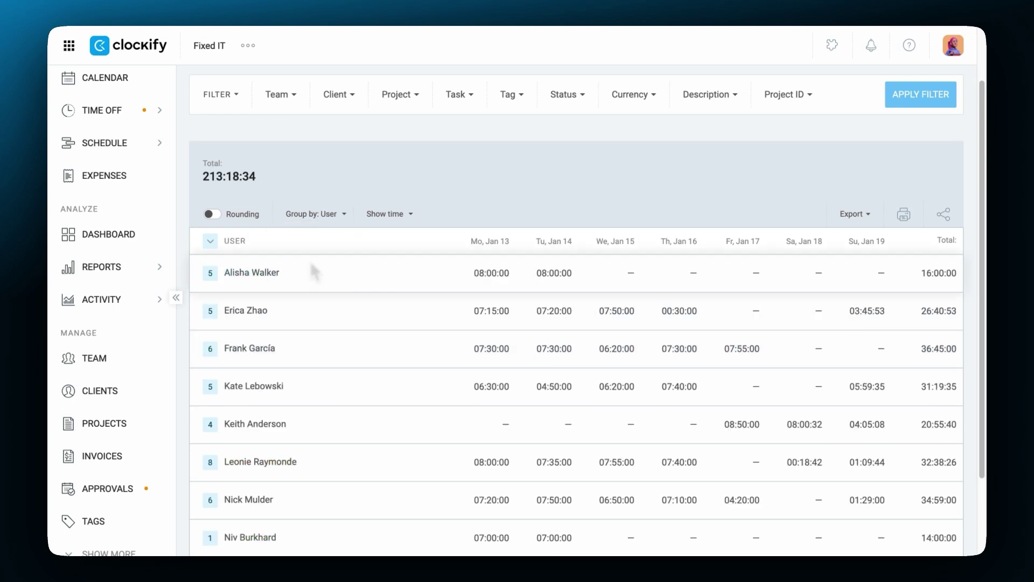
click(389, 214)
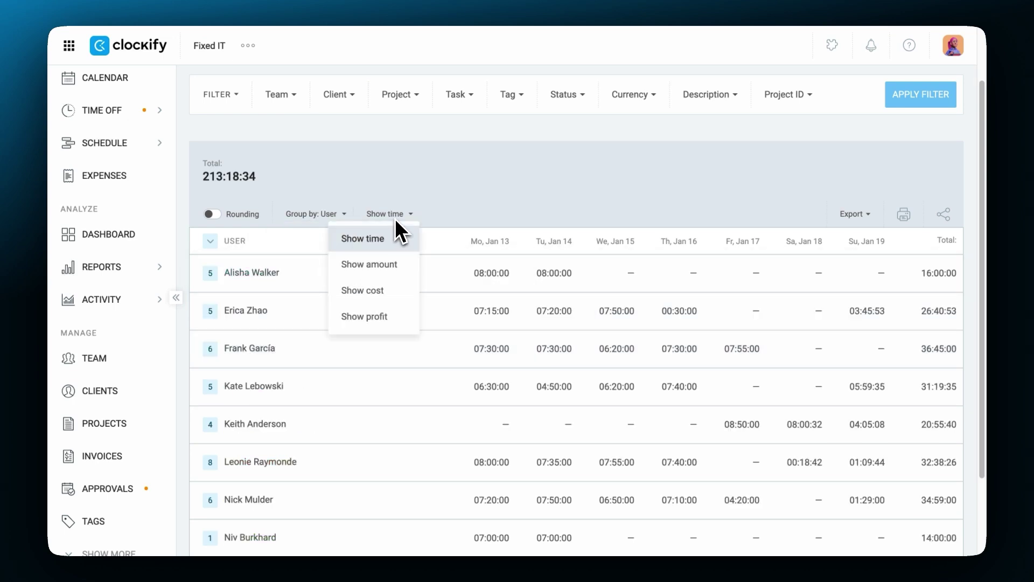
click(380, 265)
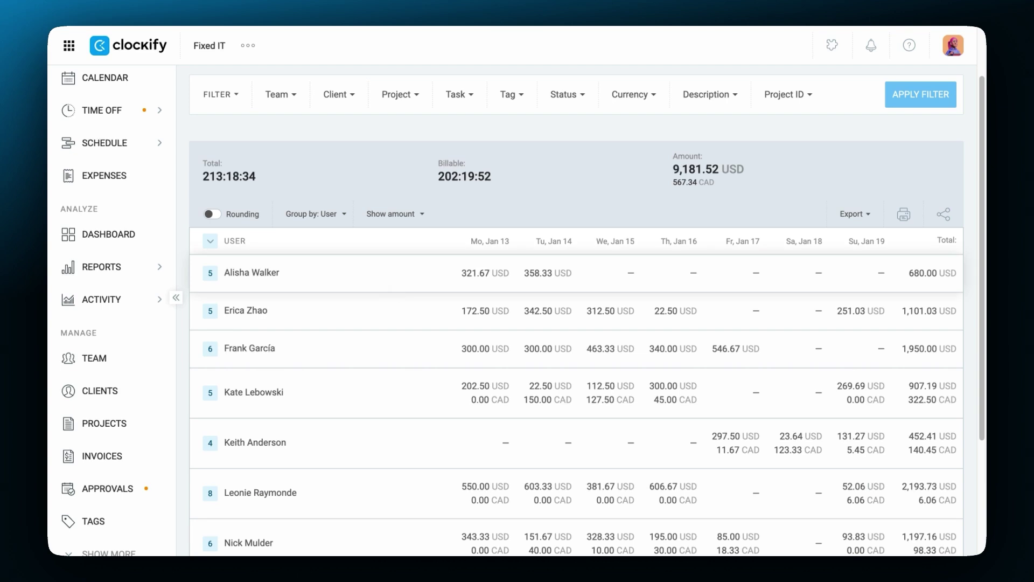
scroll(517, 323, down, 5)
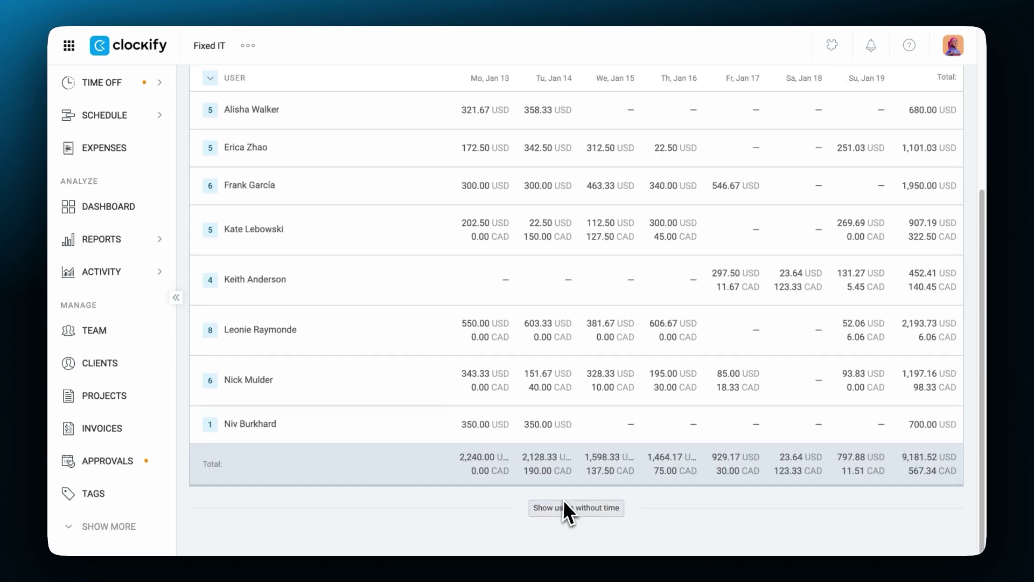
List users without time, then open the Detailed report's Team filter.
click(563, 507)
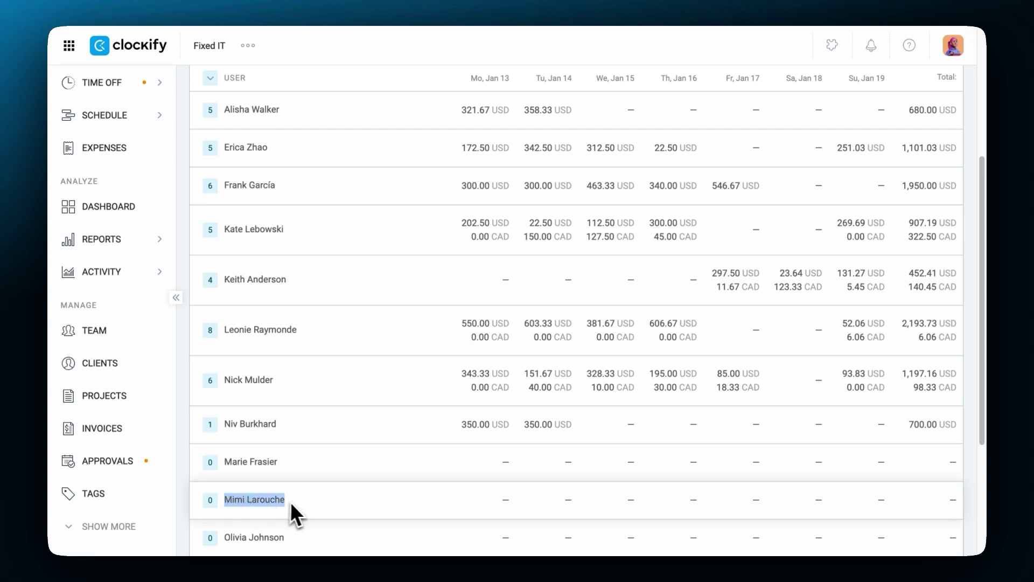
scroll(324, 503, up, 10)
click(346, 103)
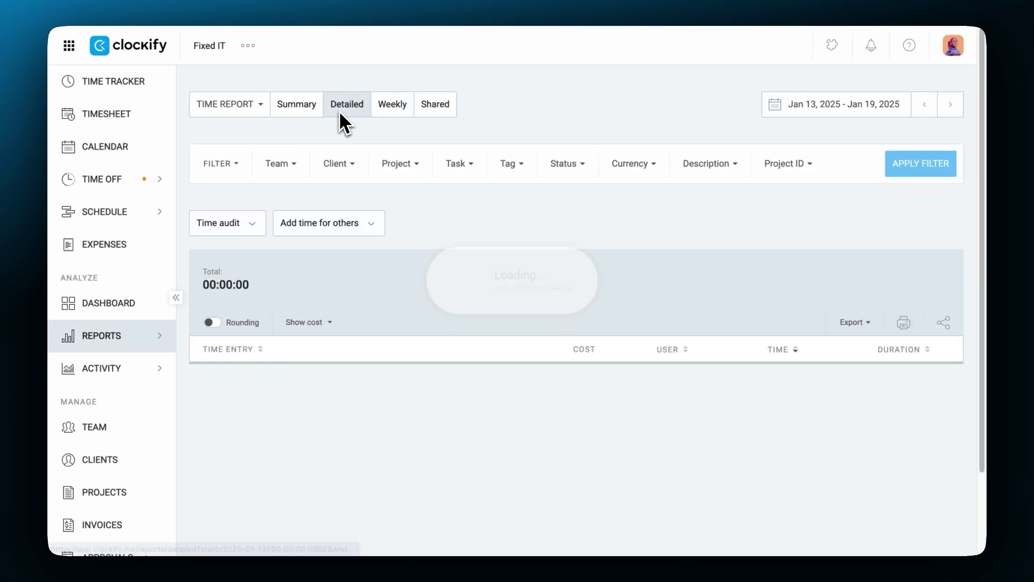
click(280, 164)
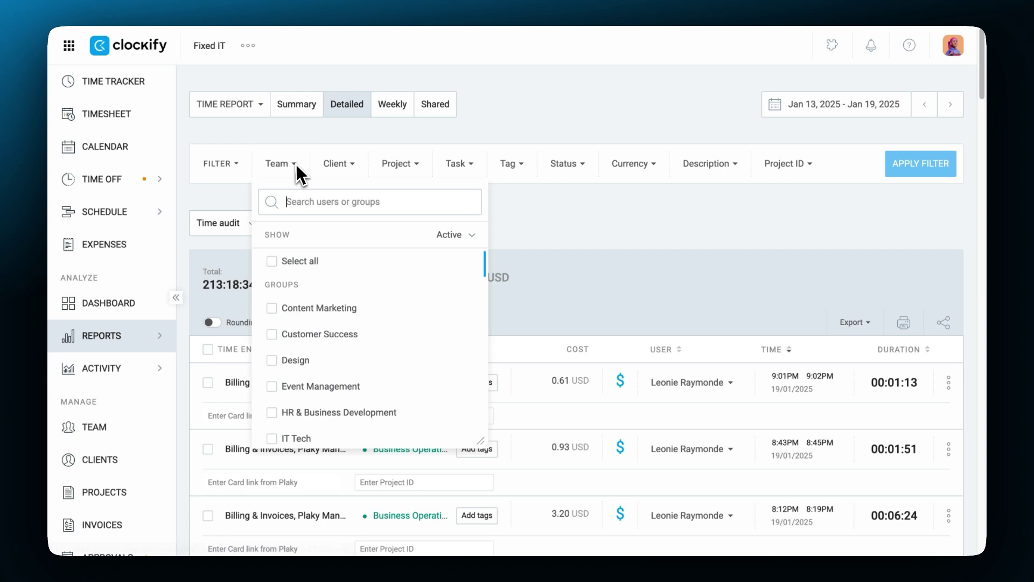
text(Mimi Larouche)
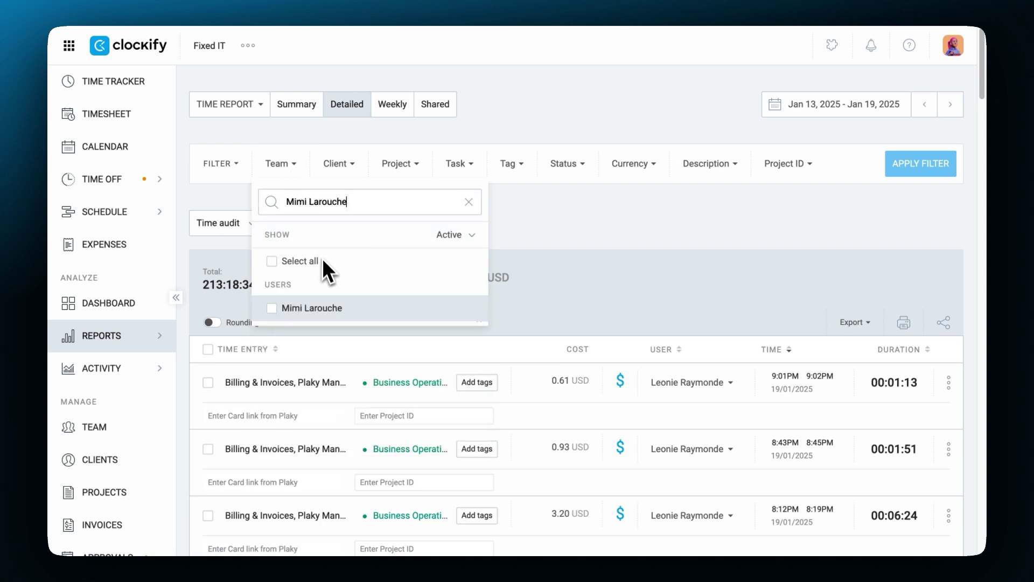
Select the matching team member, then save rounding to the nearest 15 minutes.
click(312, 308)
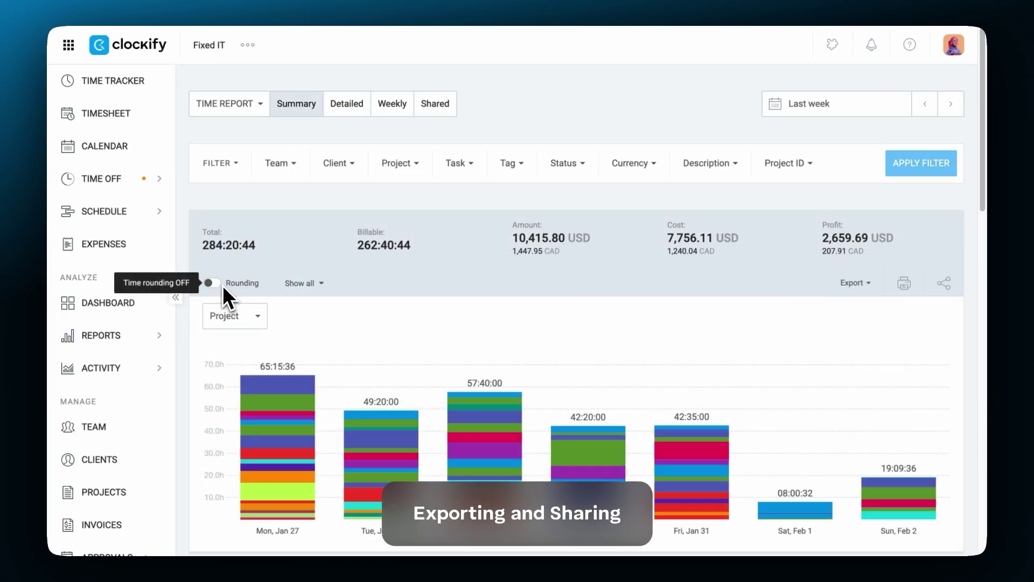
click(219, 284)
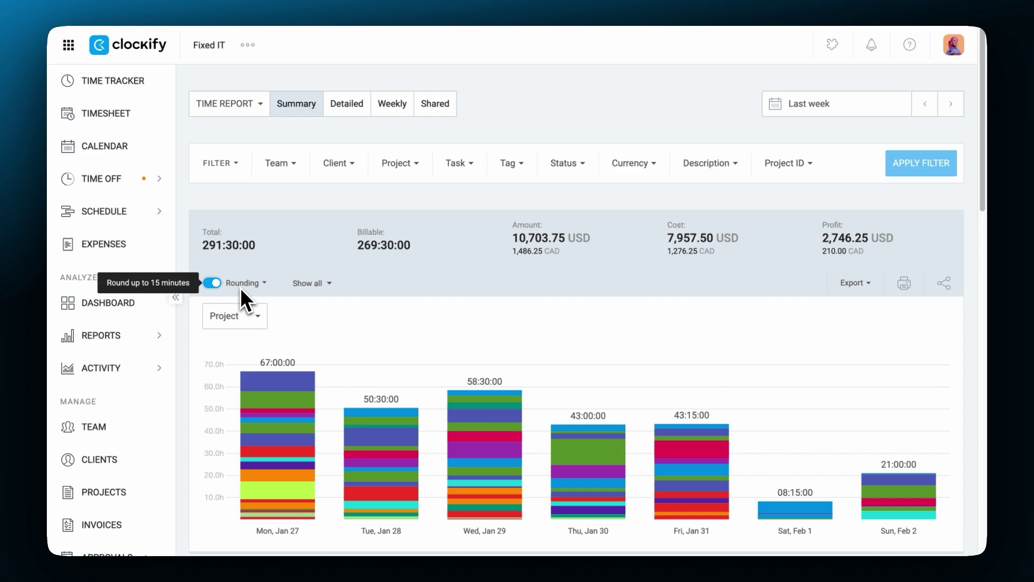
click(265, 285)
click(251, 311)
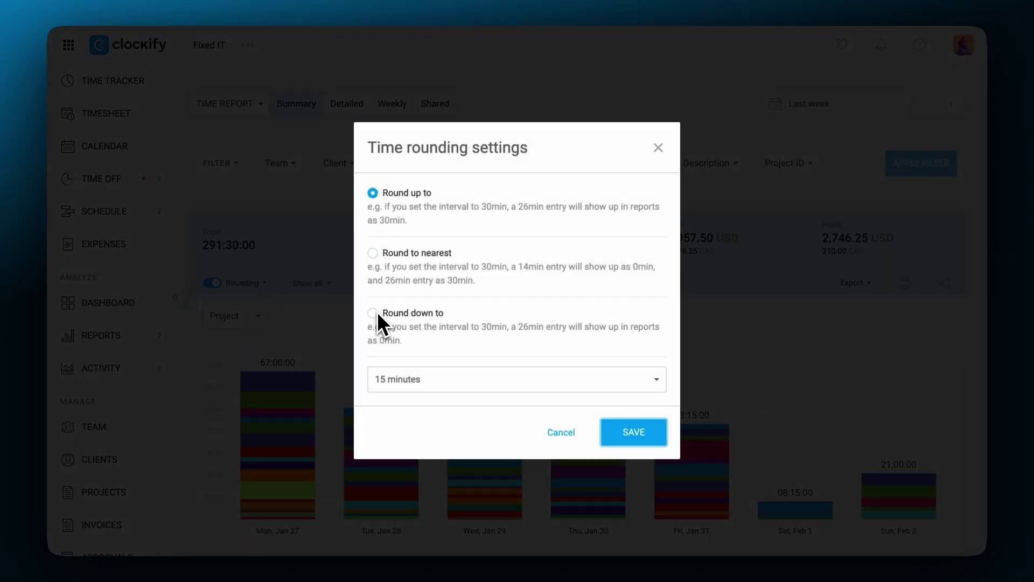
click(373, 253)
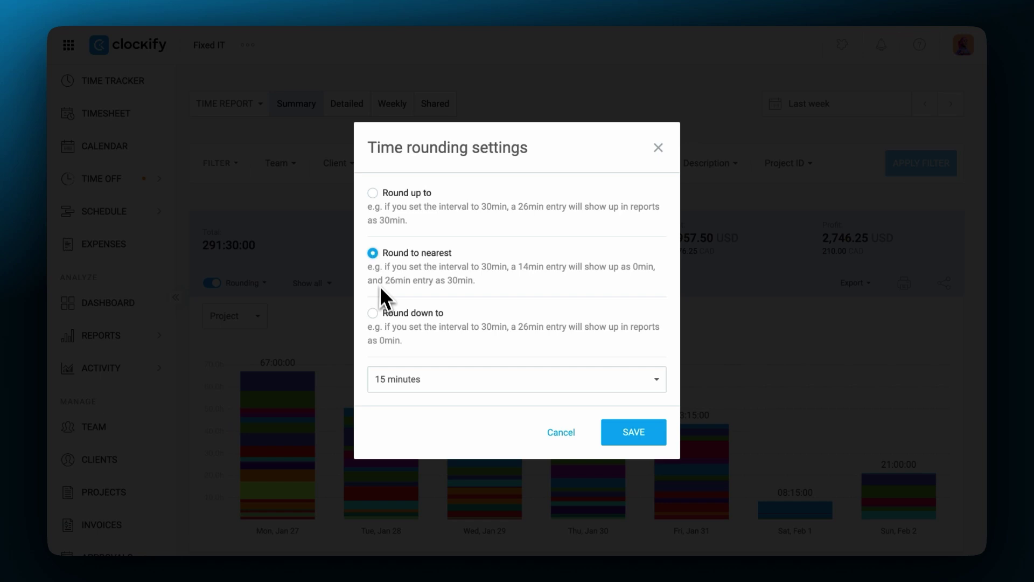
click(634, 431)
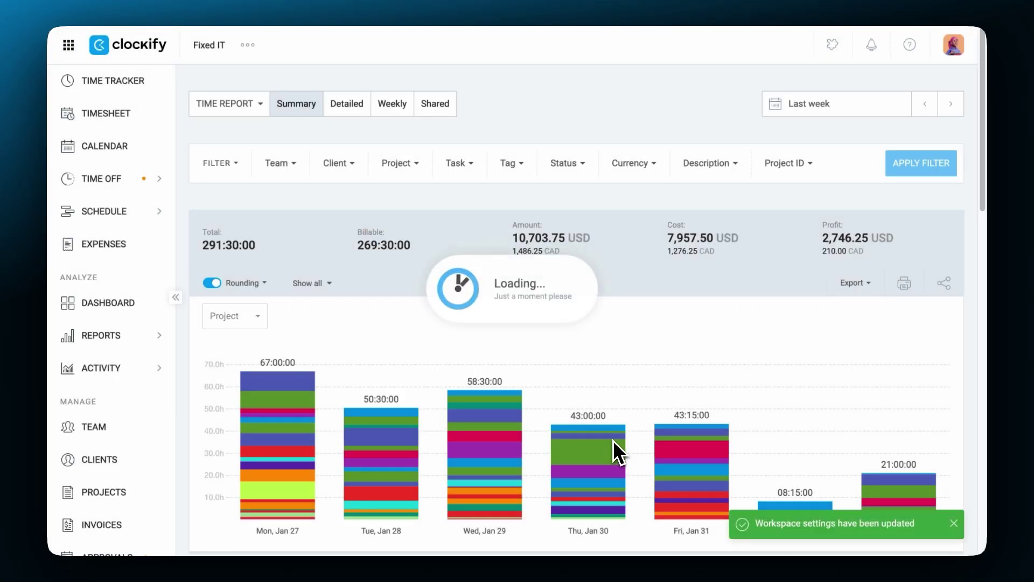
Save a customized Summary export without Duration (decimal), adding Pie Chart (Group 2) and a note.
click(852, 285)
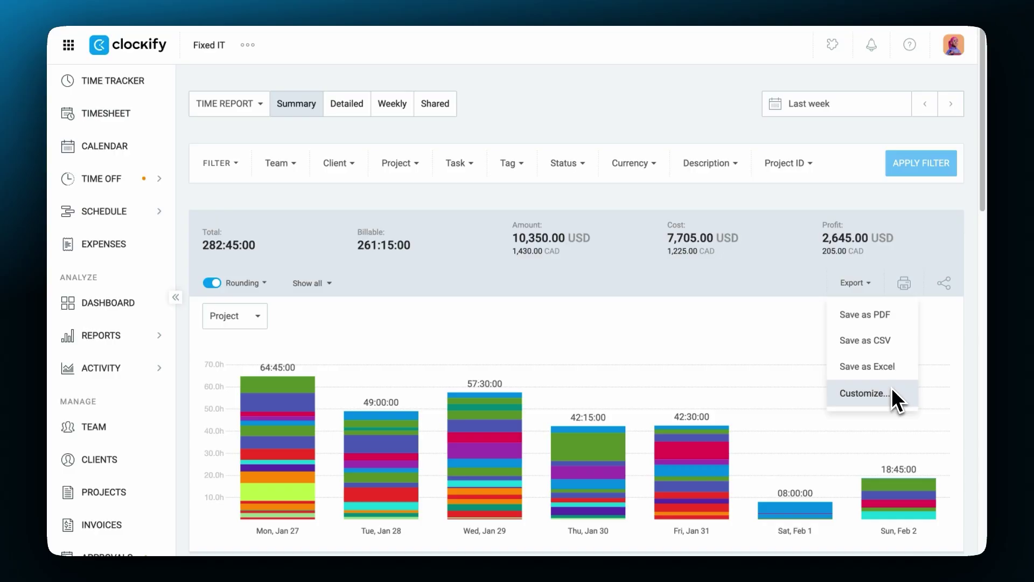
click(864, 393)
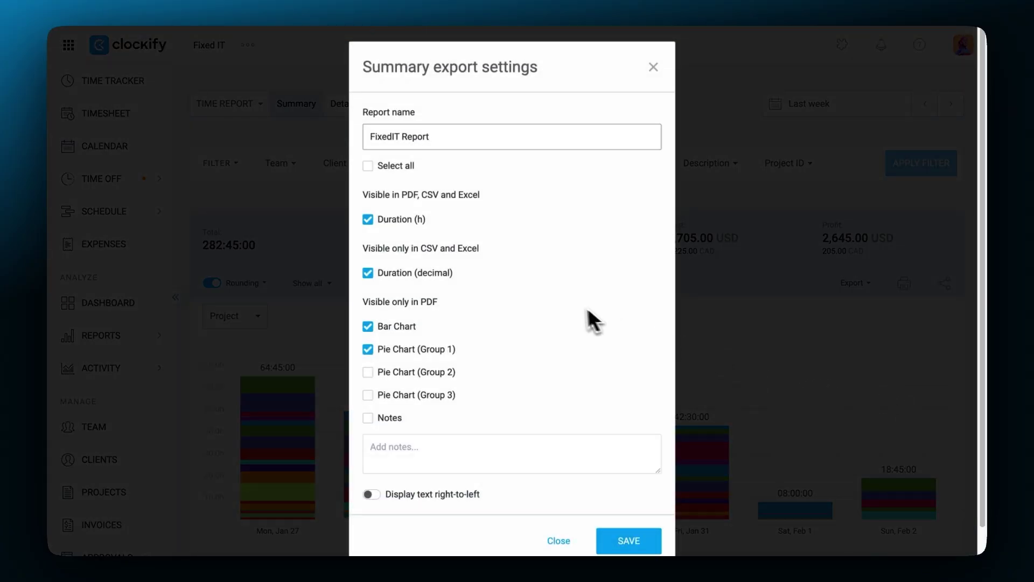
click(452, 276)
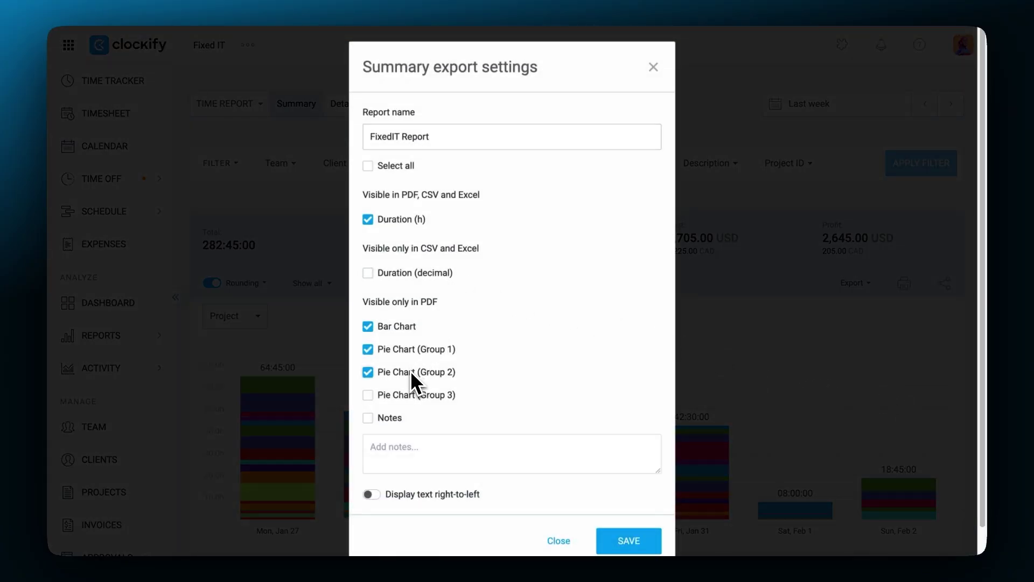
click(393, 418)
text(Check Biosmid)
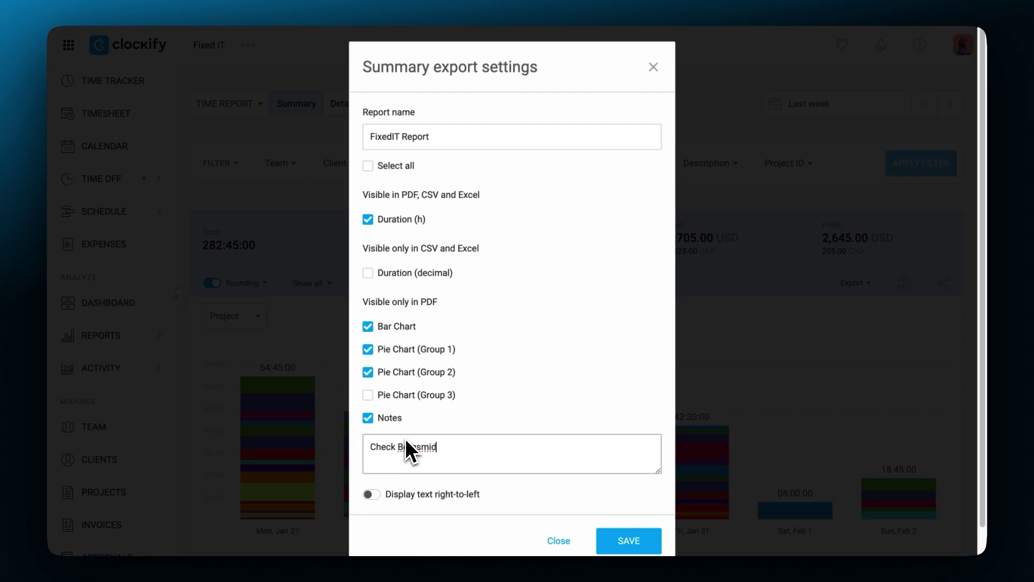
click(369, 494)
click(622, 536)
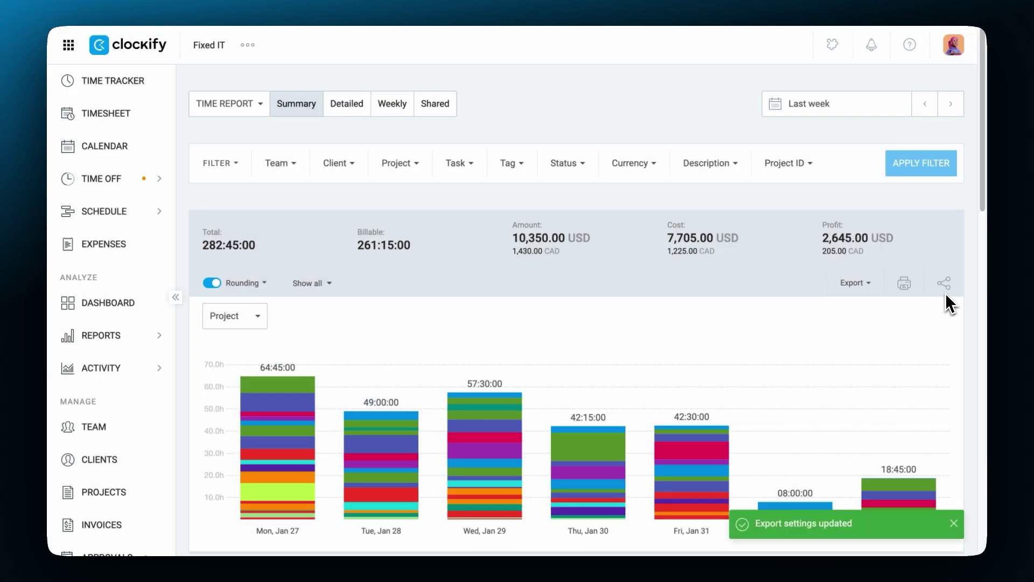
Share the report as private 'Week 3' with two selected viewers.
click(945, 284)
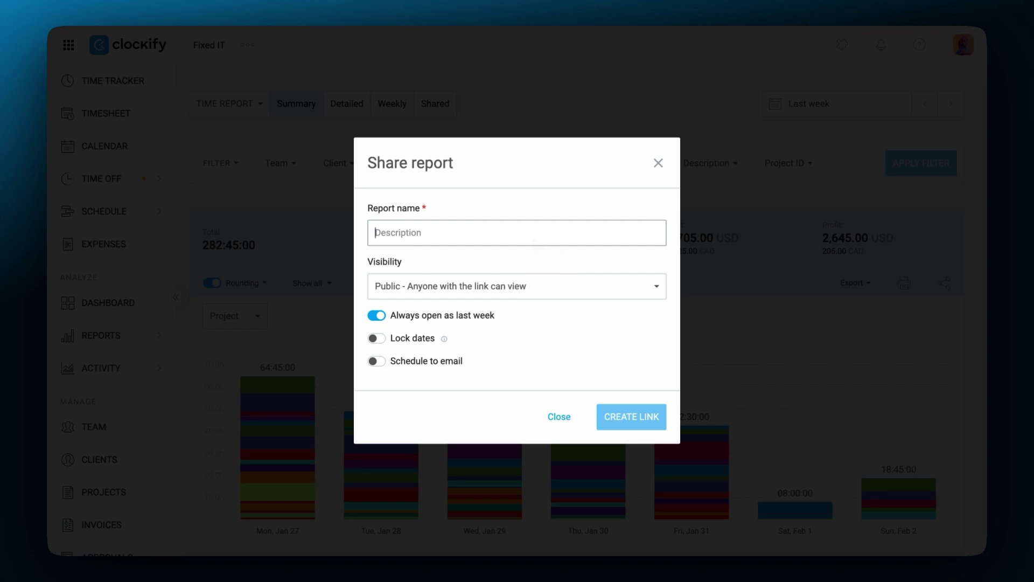
text(Week 3)
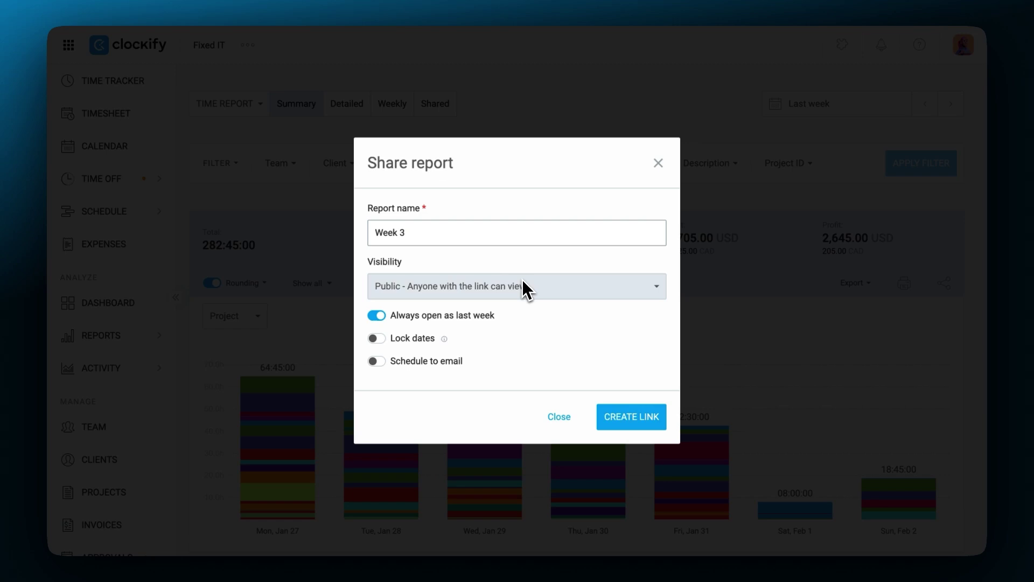
click(522, 281)
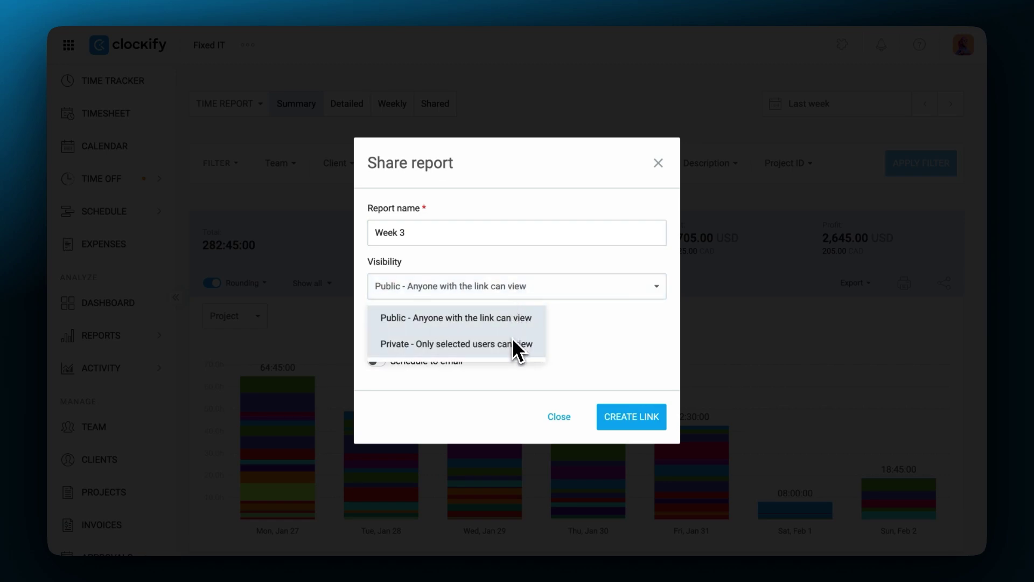
click(512, 343)
click(514, 316)
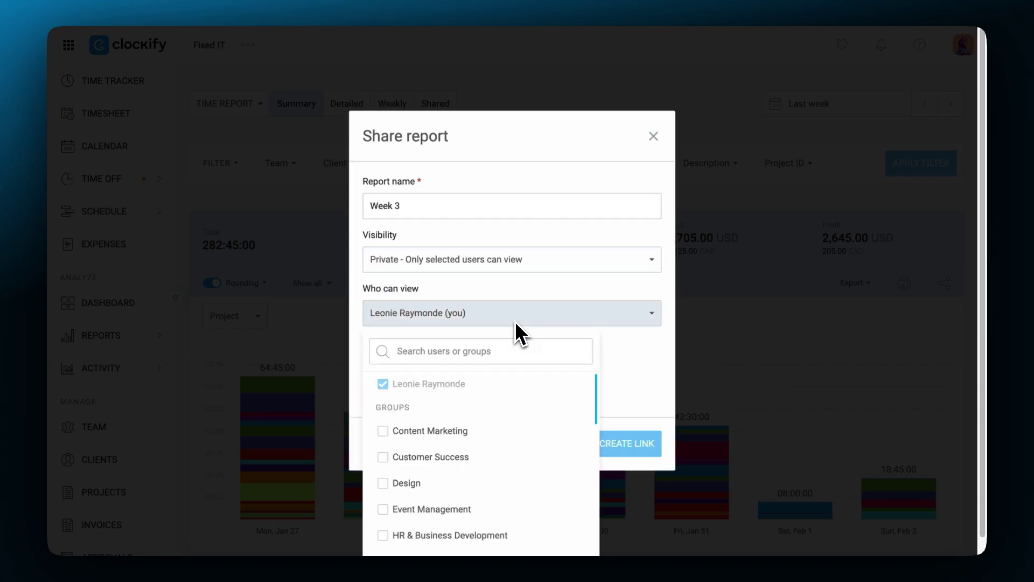
text(keith)
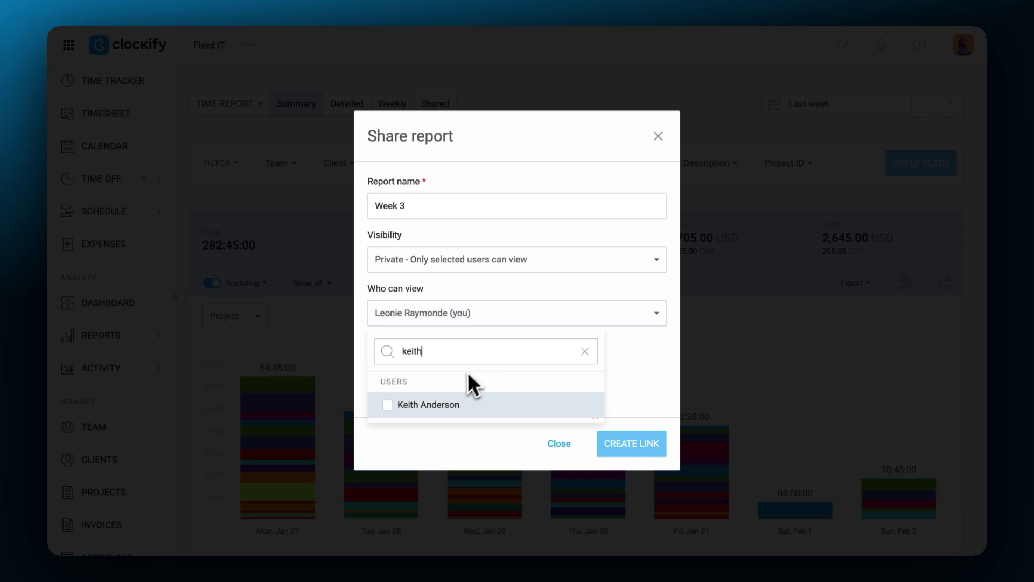
click(428, 404)
click(622, 374)
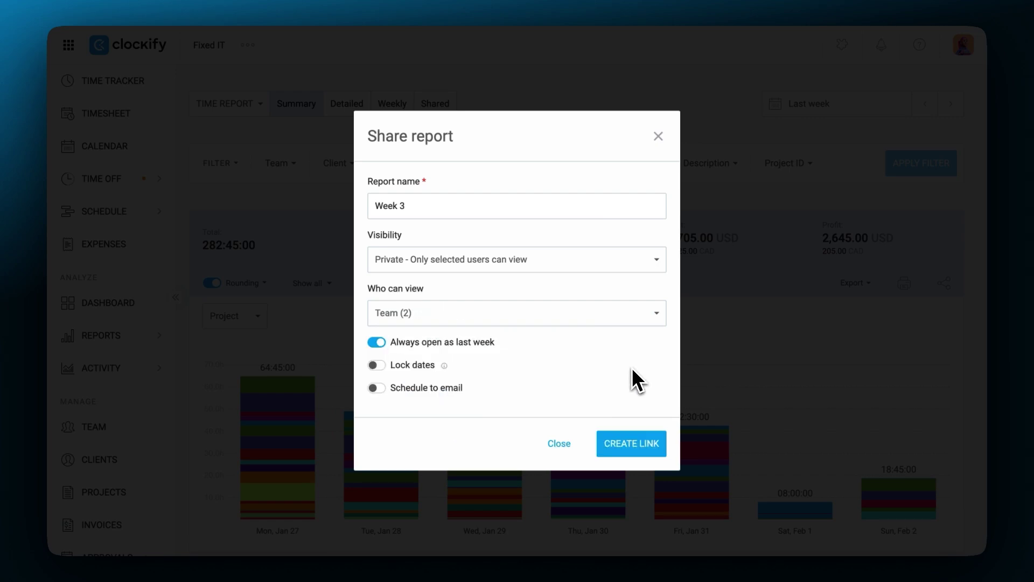
Schedule the shared report to be emailed monthly.
click(390, 386)
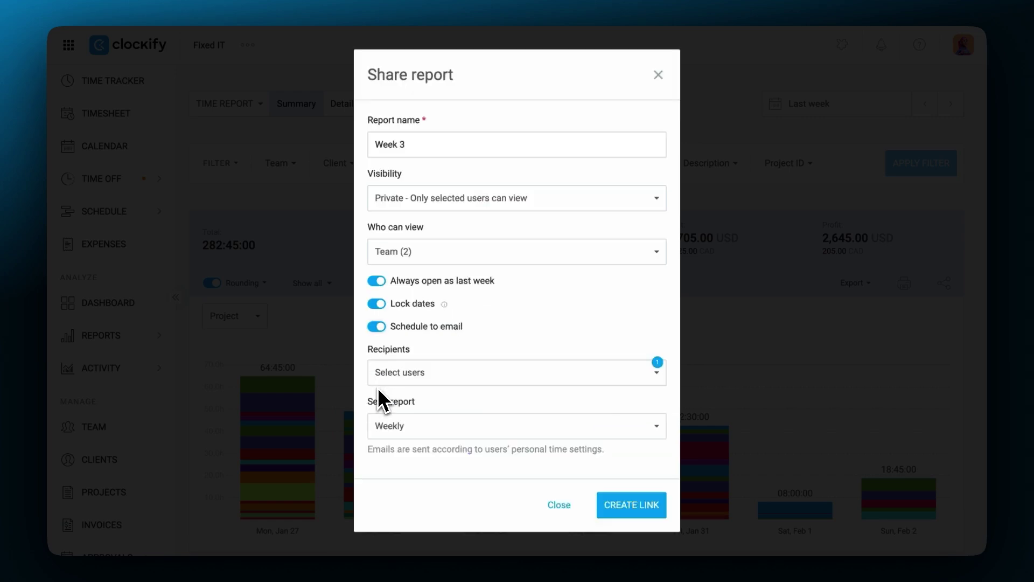
click(425, 421)
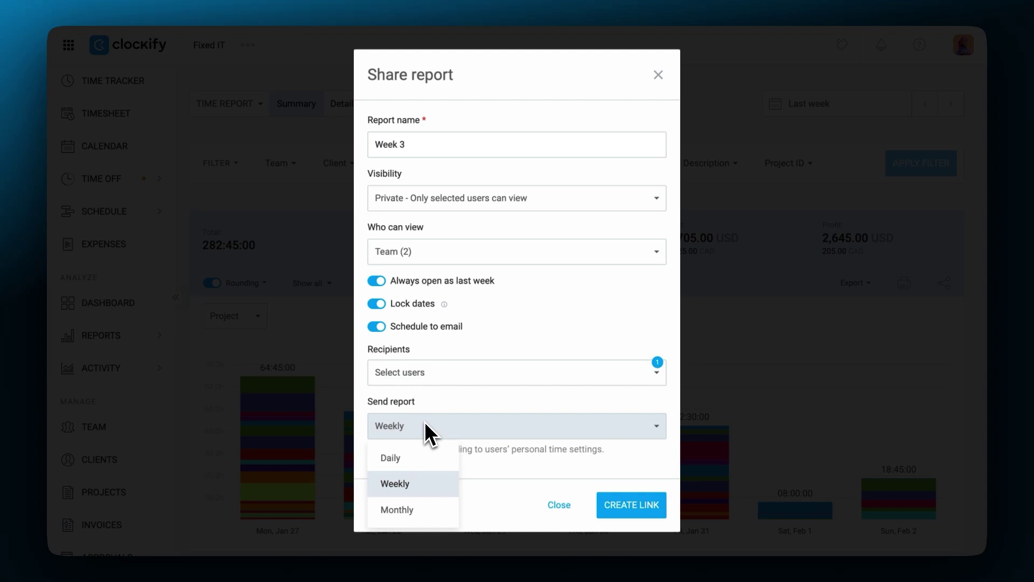
click(428, 505)
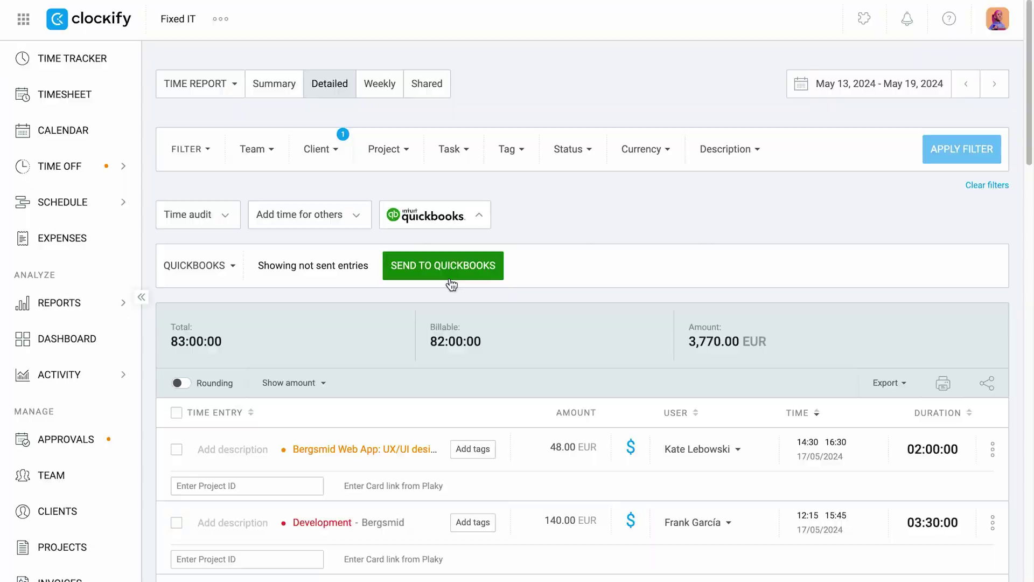
Send the unsent May 13–19 entries to QuickBooks and confirm.
click(447, 266)
click(645, 349)
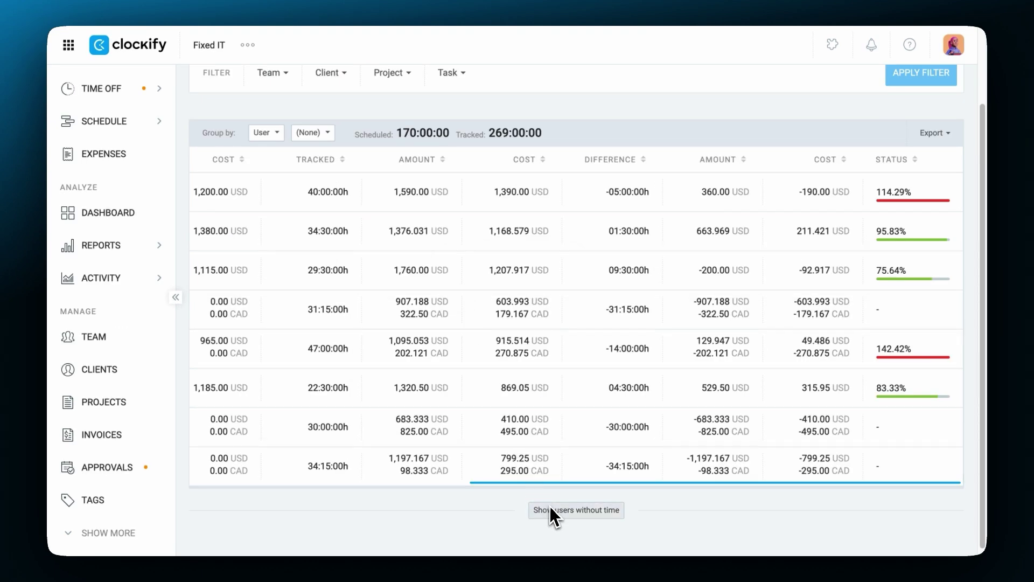
Filter attendance to IT Tech members with work over 7 hours and save it as CSV.
click(576, 509)
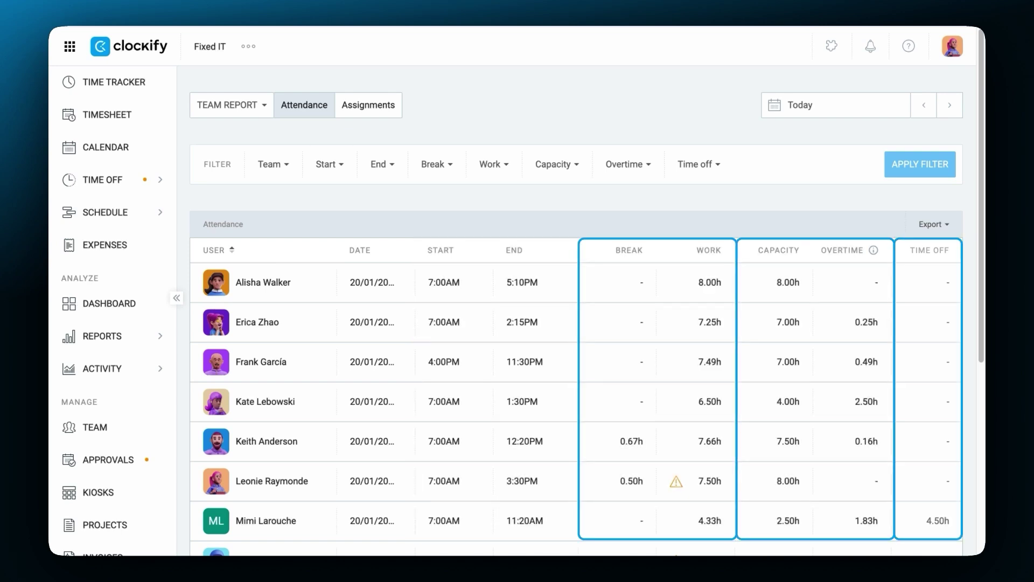
scroll(577, 363, down, 3)
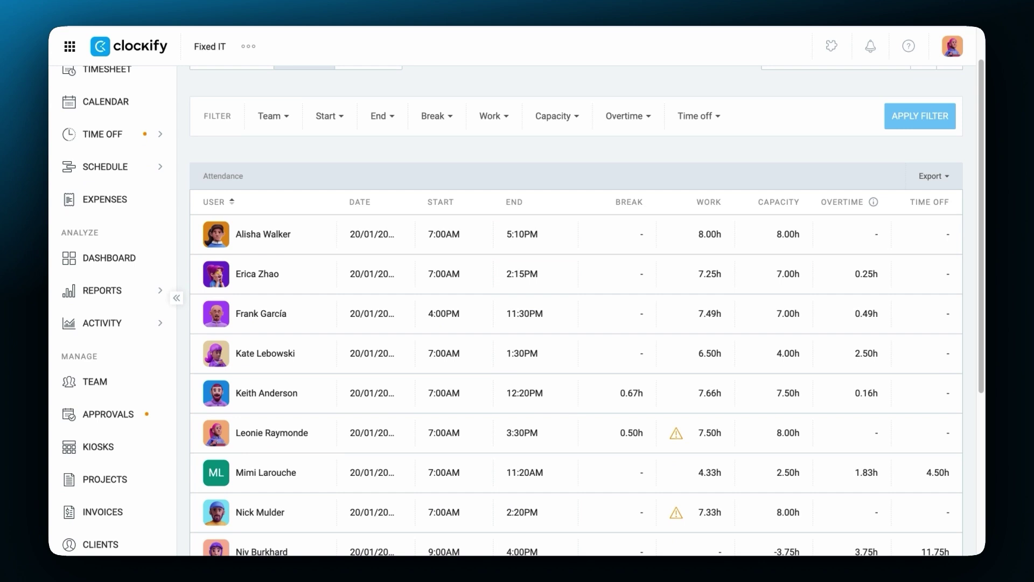
scroll(515, 146, down, 1)
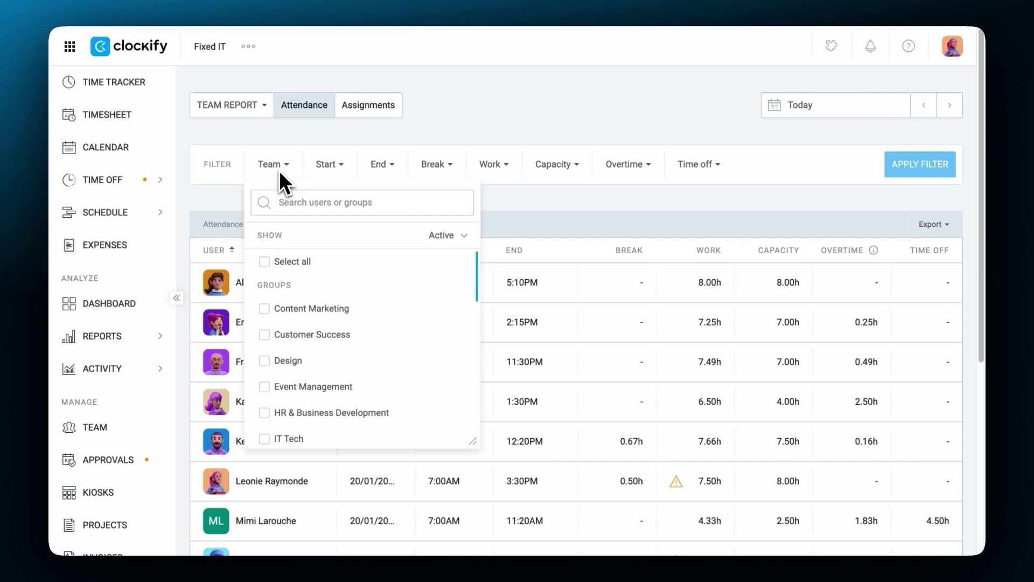
click(292, 438)
click(920, 164)
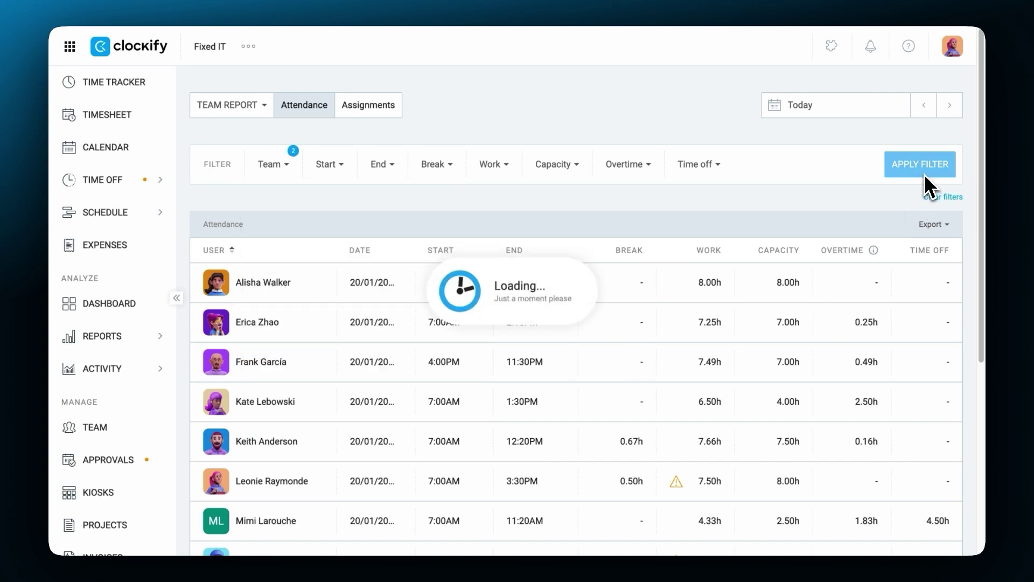
click(492, 163)
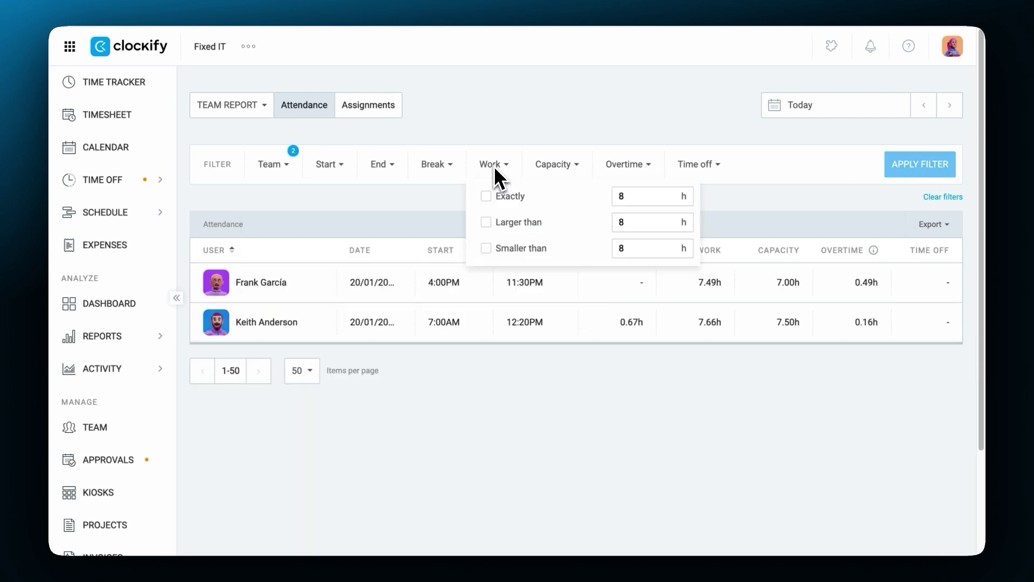
click(486, 222)
click(639, 221)
text(7)
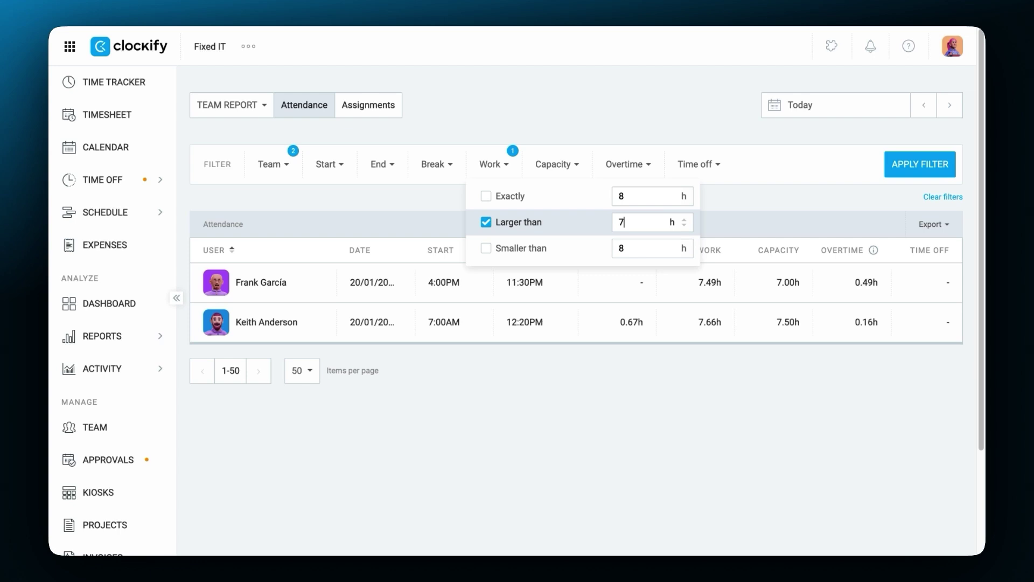
click(895, 174)
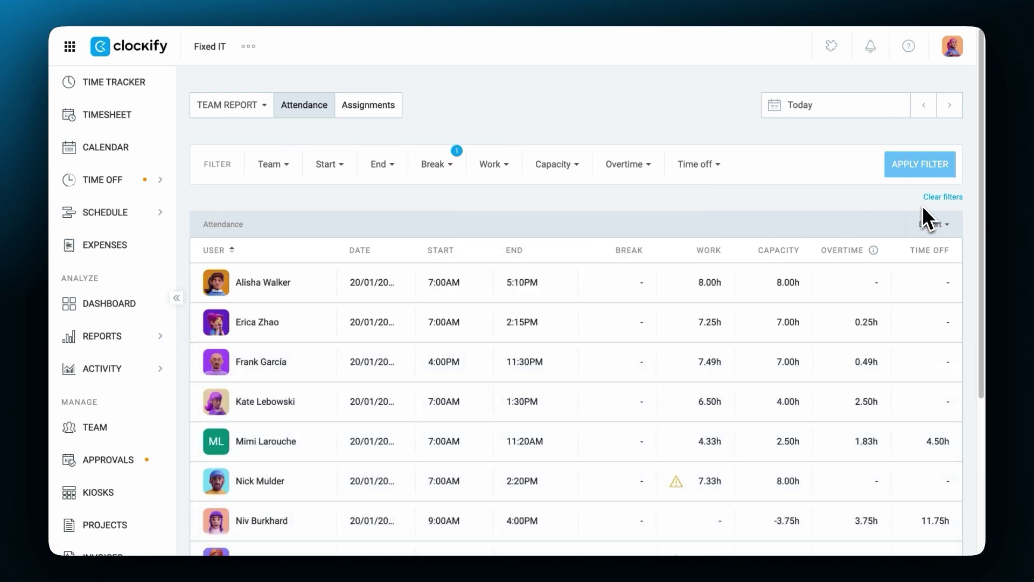
click(931, 224)
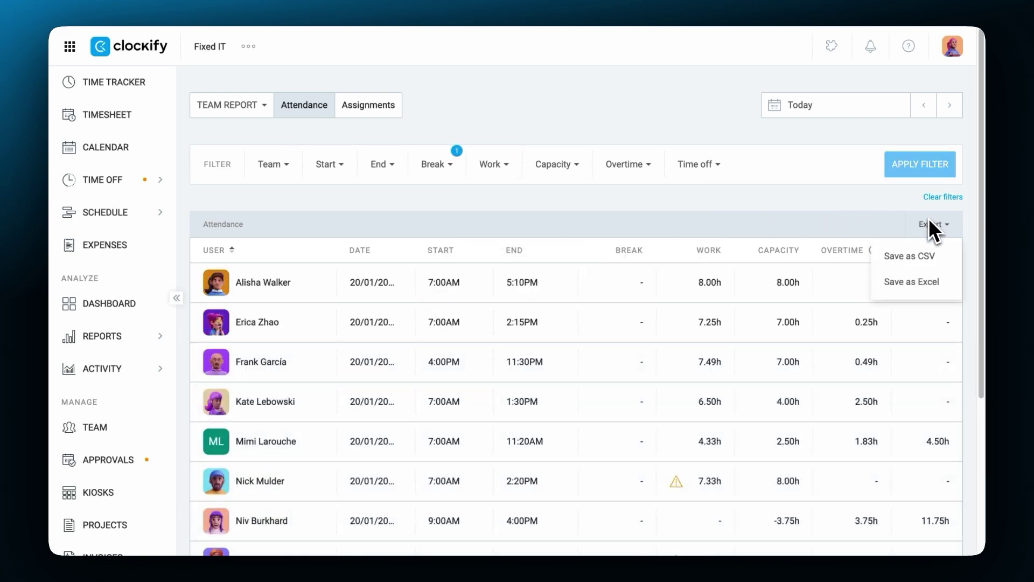
click(943, 260)
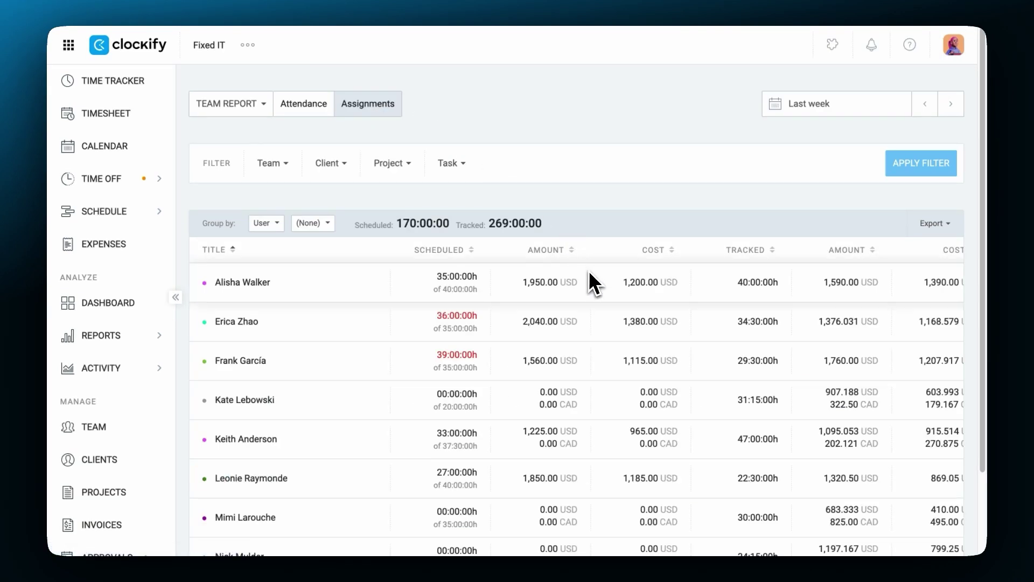
scroll(588, 270, right, 2)
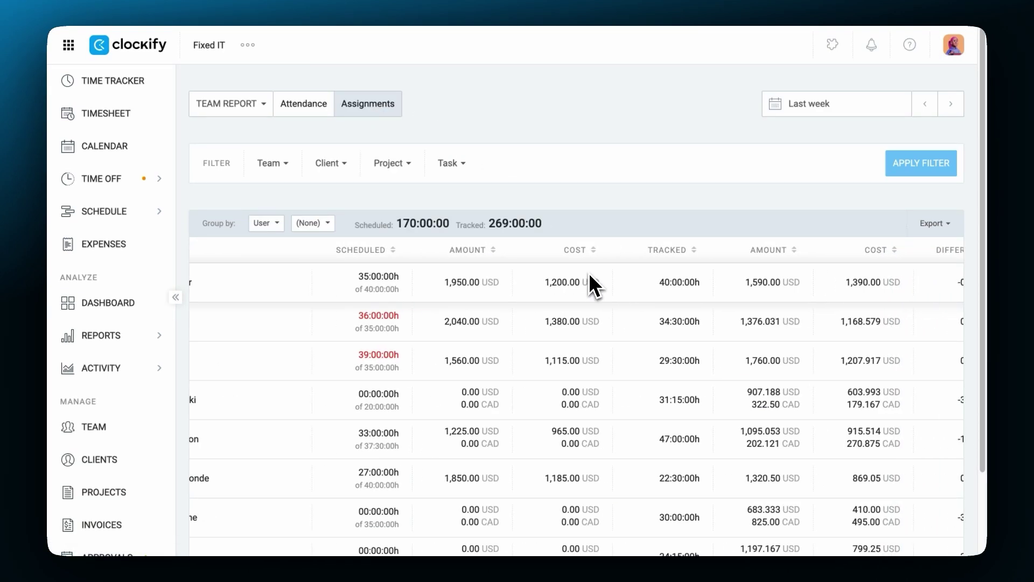
scroll(592, 277, down, 3)
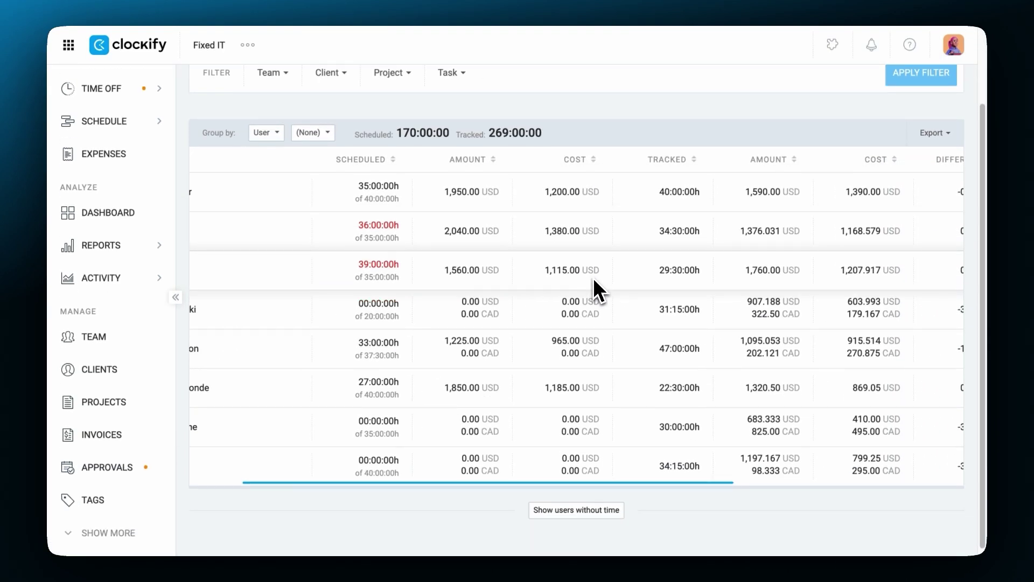
scroll(425, 277, right, 5)
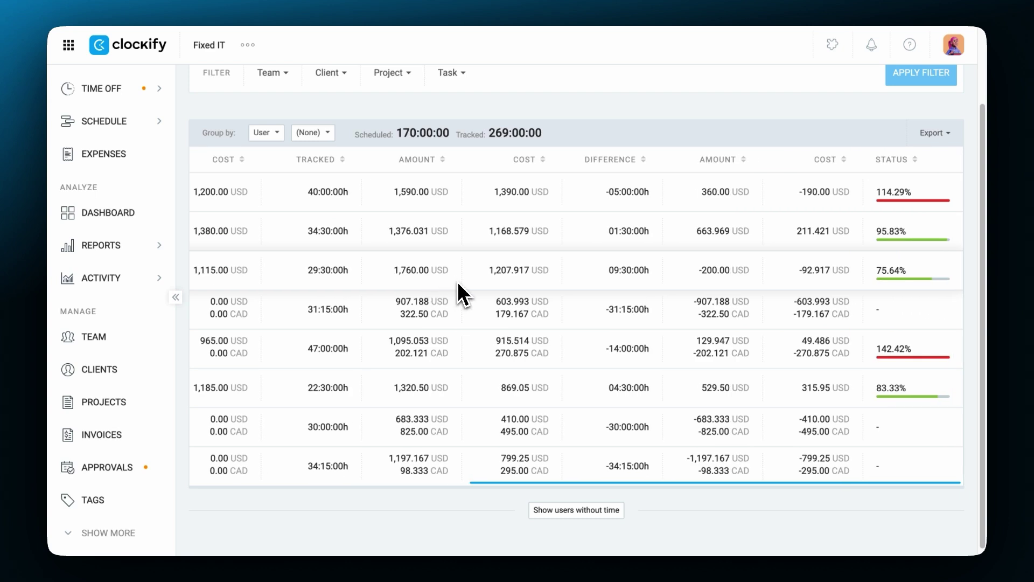
Include users without tracked time in the Assignments report.
click(566, 510)
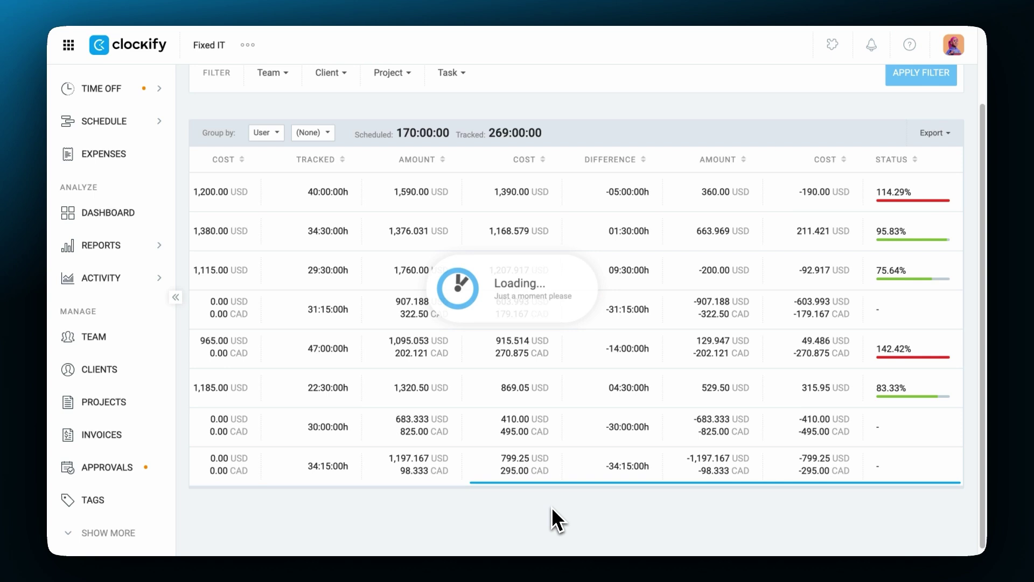
scroll(552, 507, down, 3)
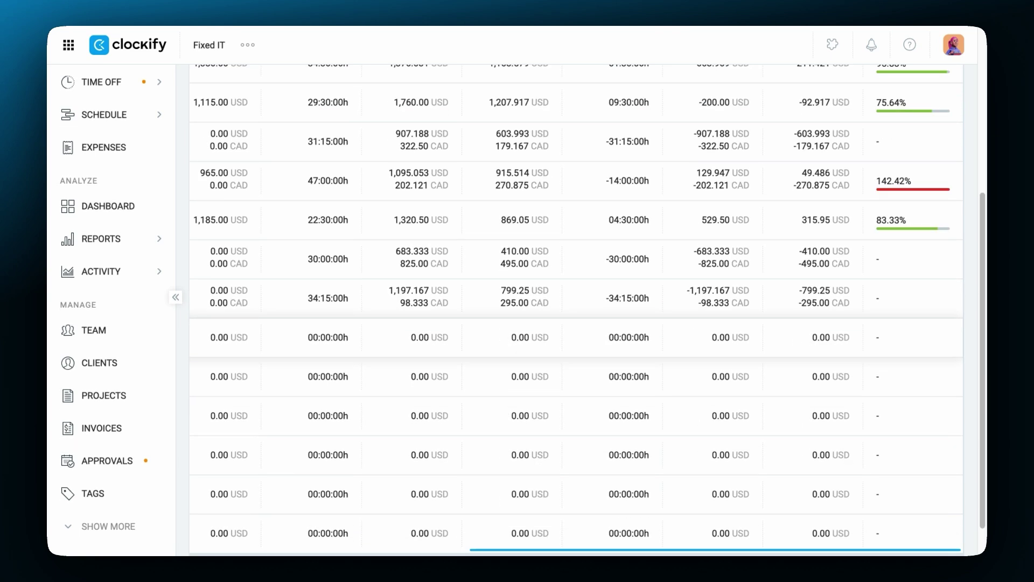
scroll(552, 507, left, 5)
scroll(552, 506, up, 5)
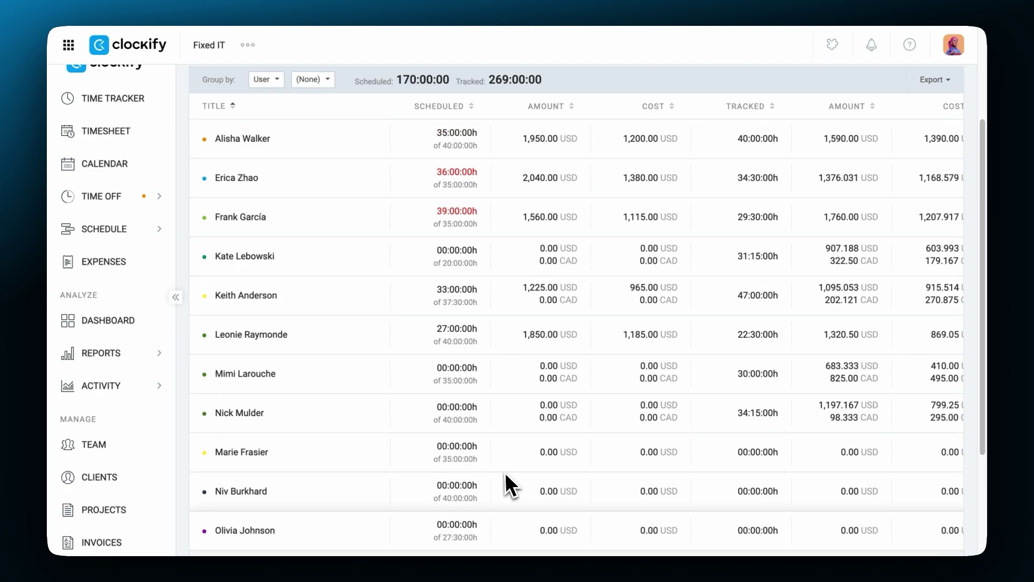
Filter assignments to the Design and IT Tech teams and clients Bergsmid and Worth Tech.
click(275, 162)
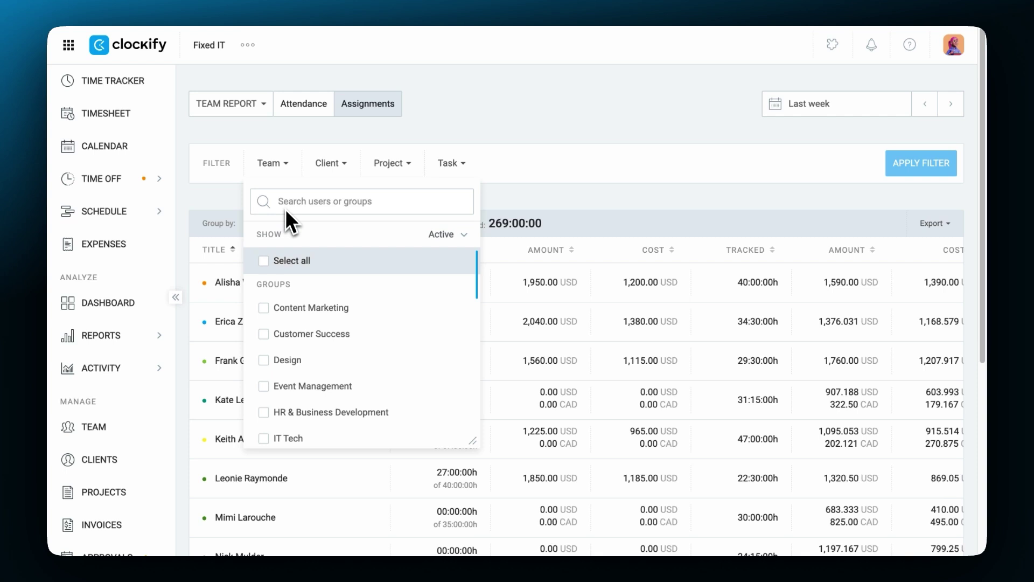
click(292, 360)
click(263, 438)
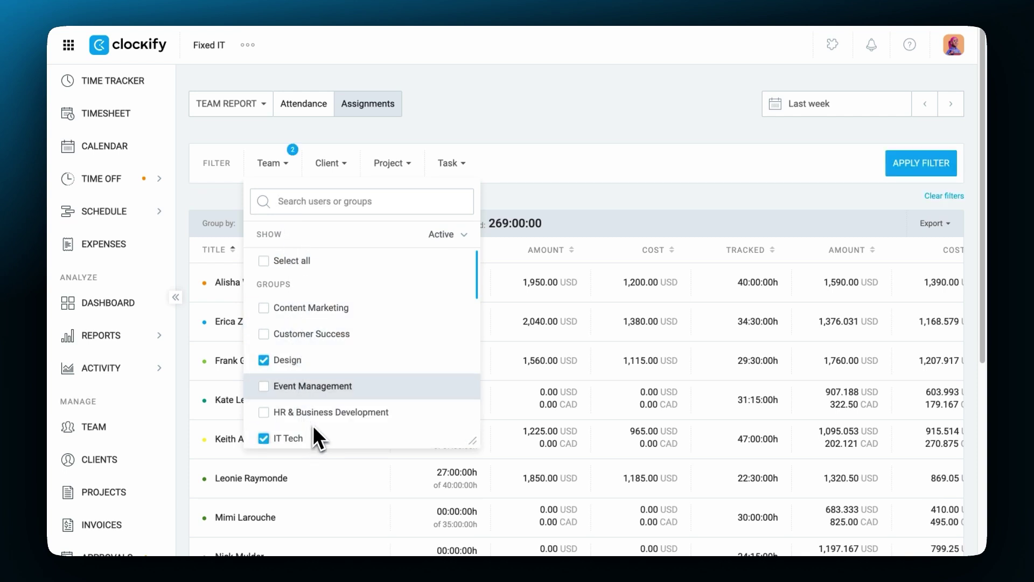
click(330, 163)
click(360, 312)
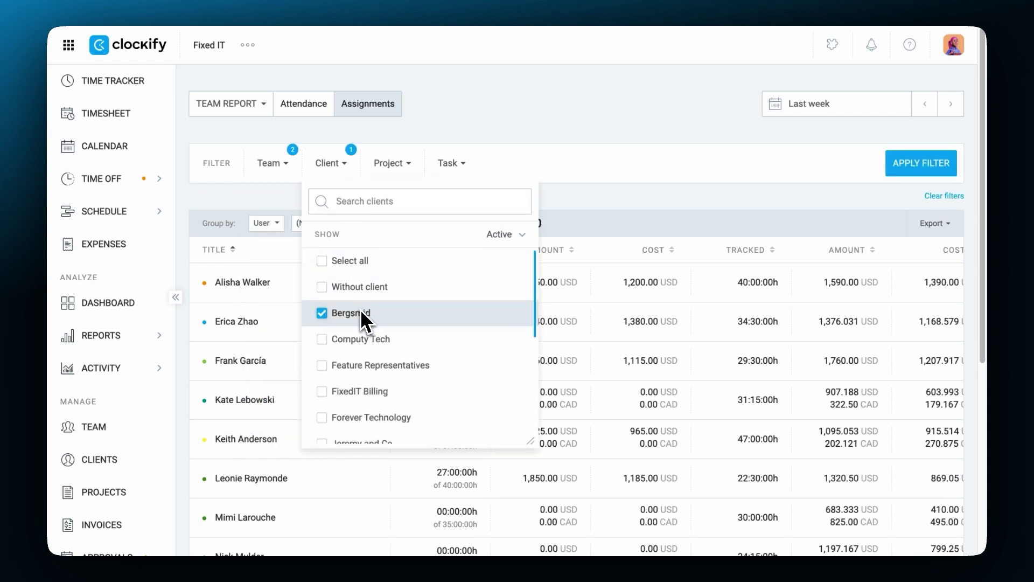
scroll(365, 316, down, 5)
scroll(375, 388, down, 3)
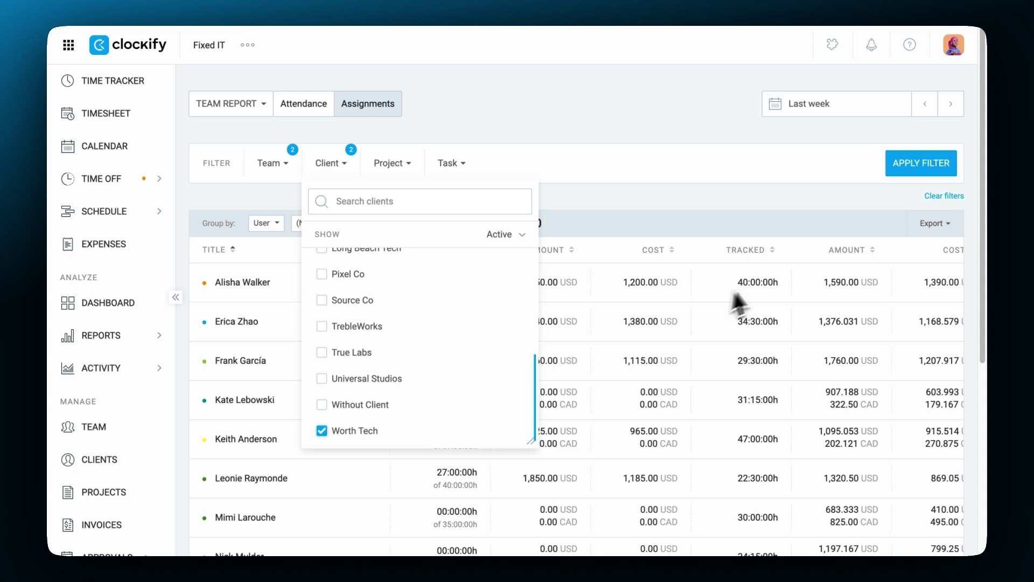
click(919, 162)
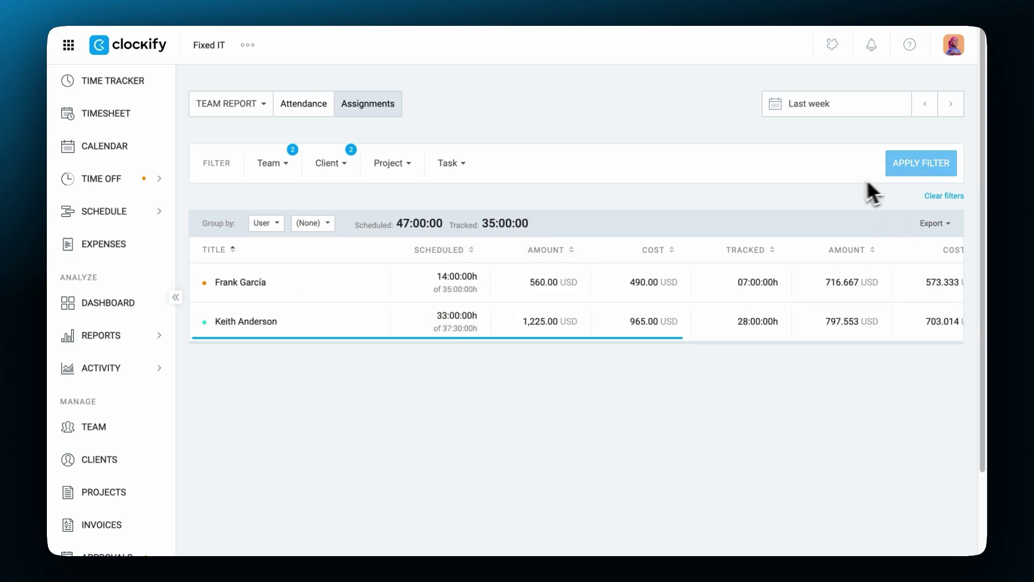
Group the assignments report by user, then by project.
click(267, 223)
click(275, 233)
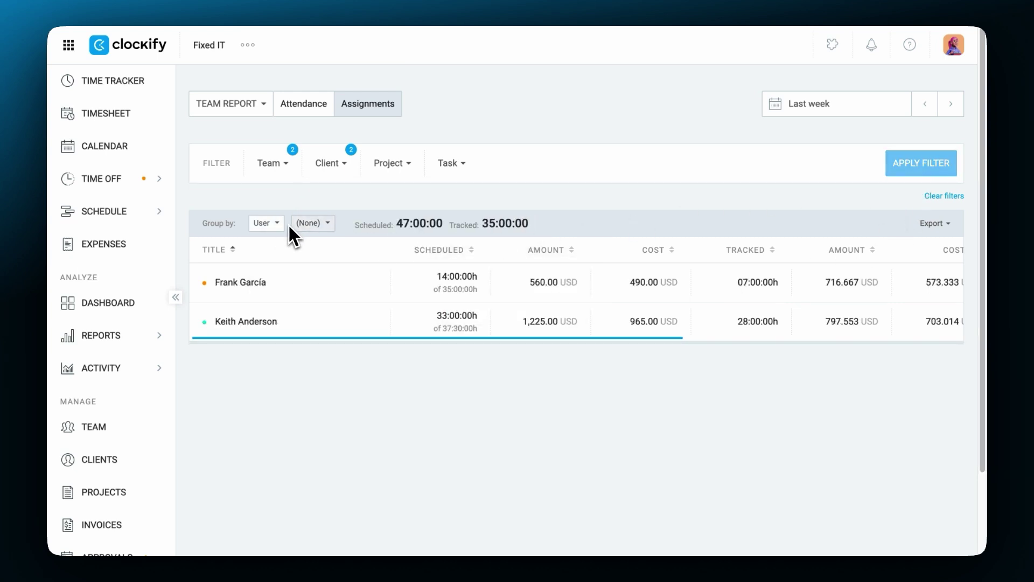
click(312, 224)
click(317, 259)
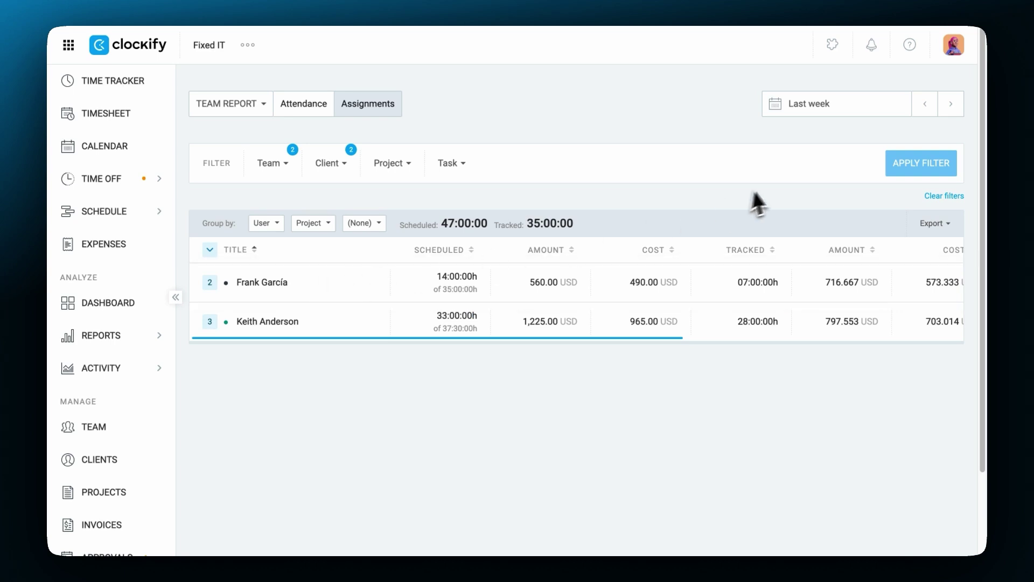
Go back to Jan 20–26, expand two users' project breakdowns, and save as CSV.
click(925, 105)
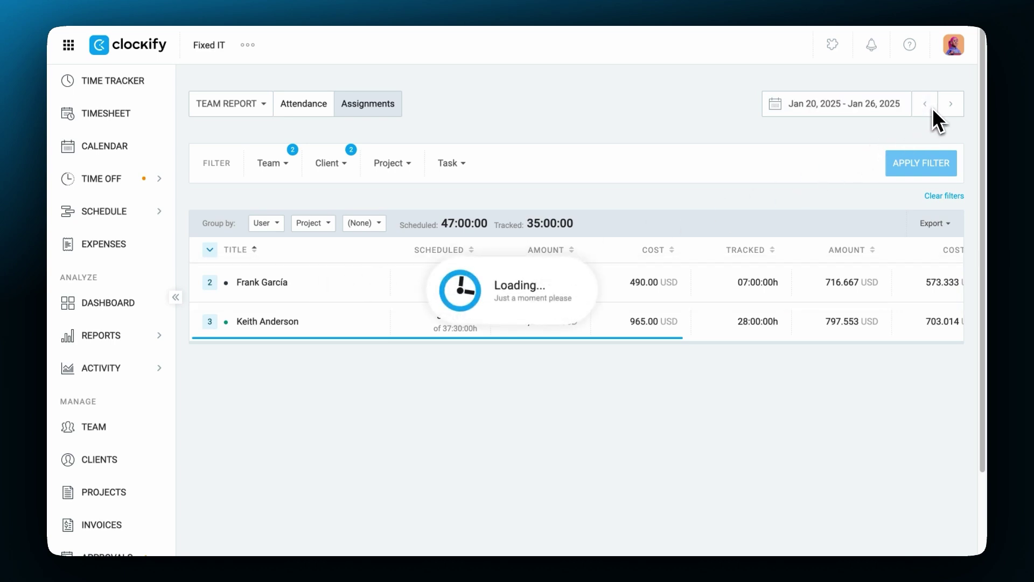
click(209, 282)
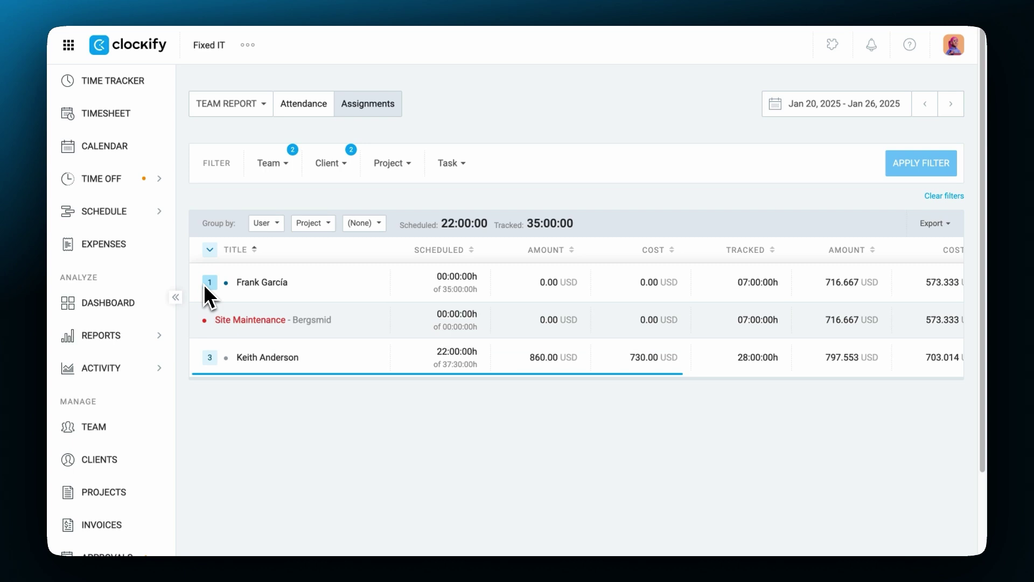
click(209, 357)
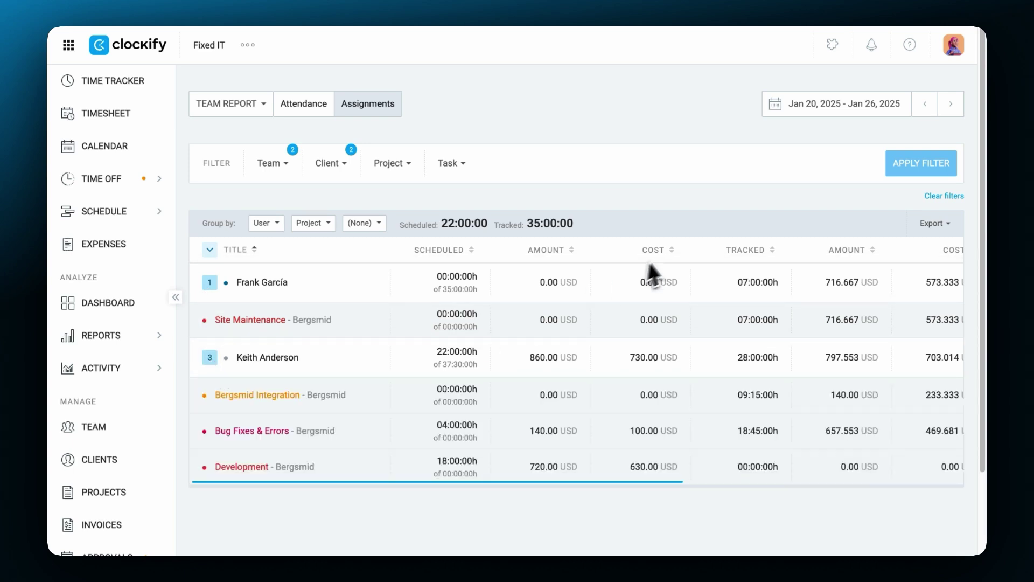
click(929, 224)
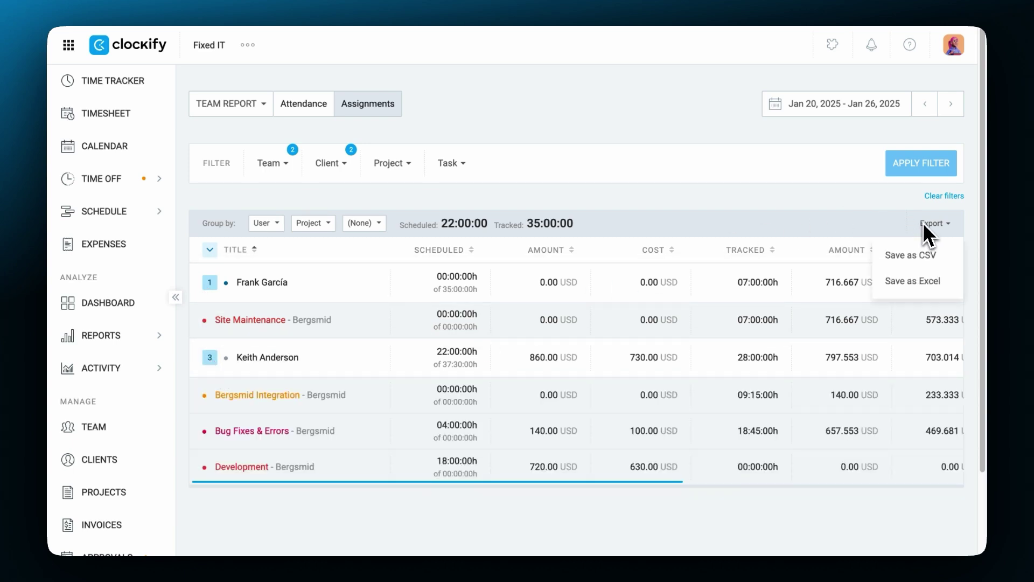
click(948, 257)
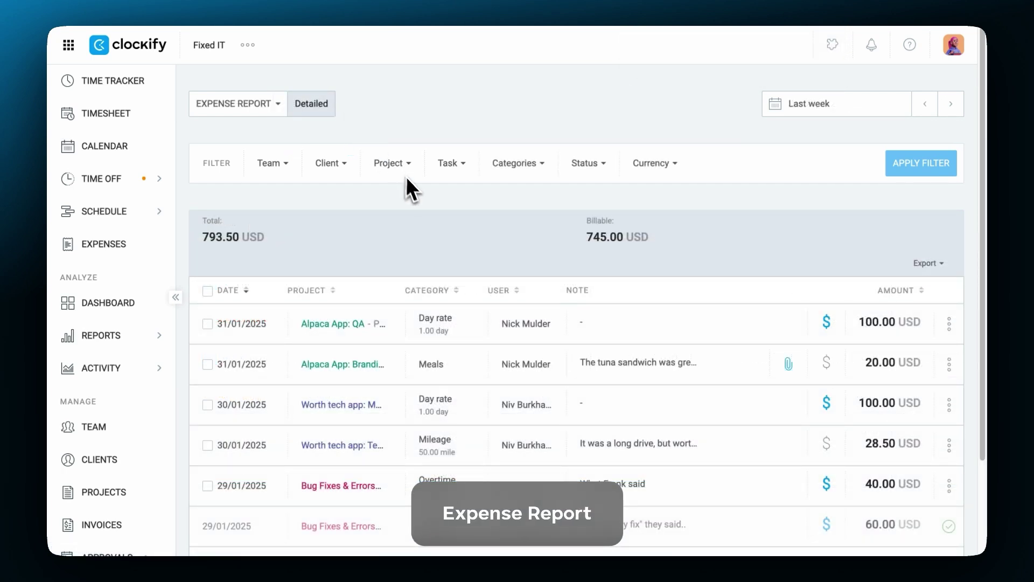
scroll(731, 263, down, 3)
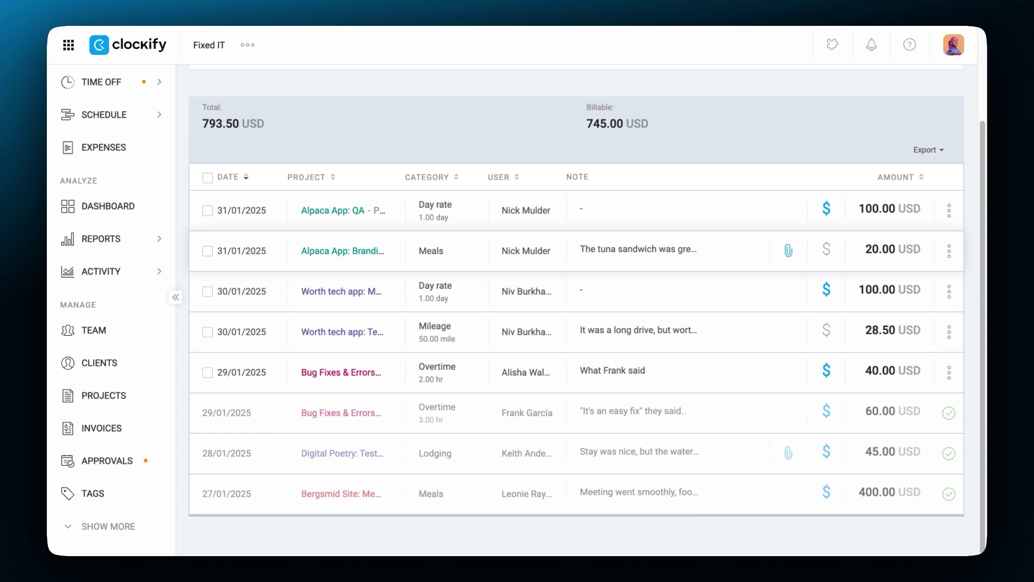
scroll(565, 323, up, 3)
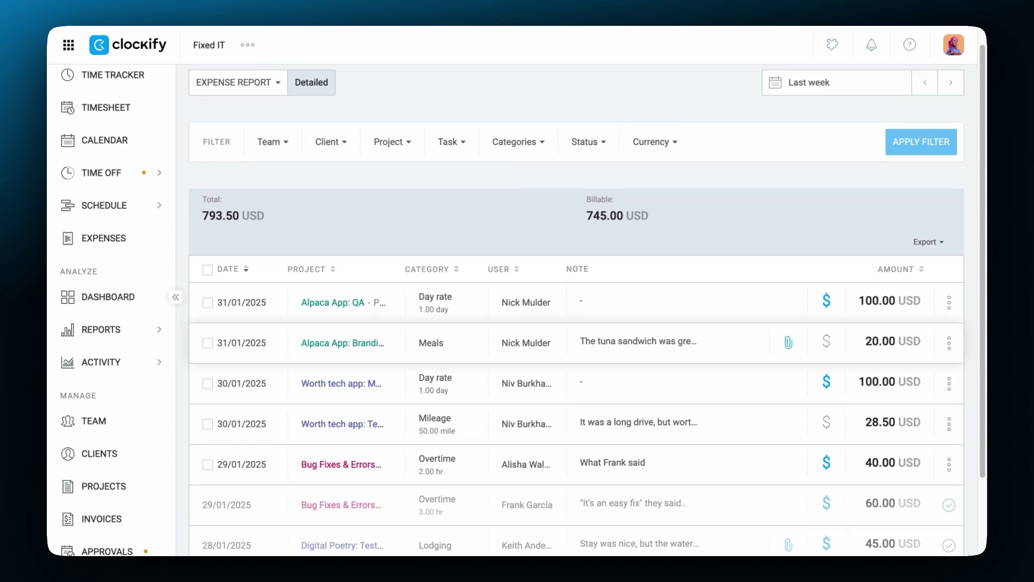
Filter the expense report to client Bergsmid (500.00 USD), then clear all filters.
click(330, 154)
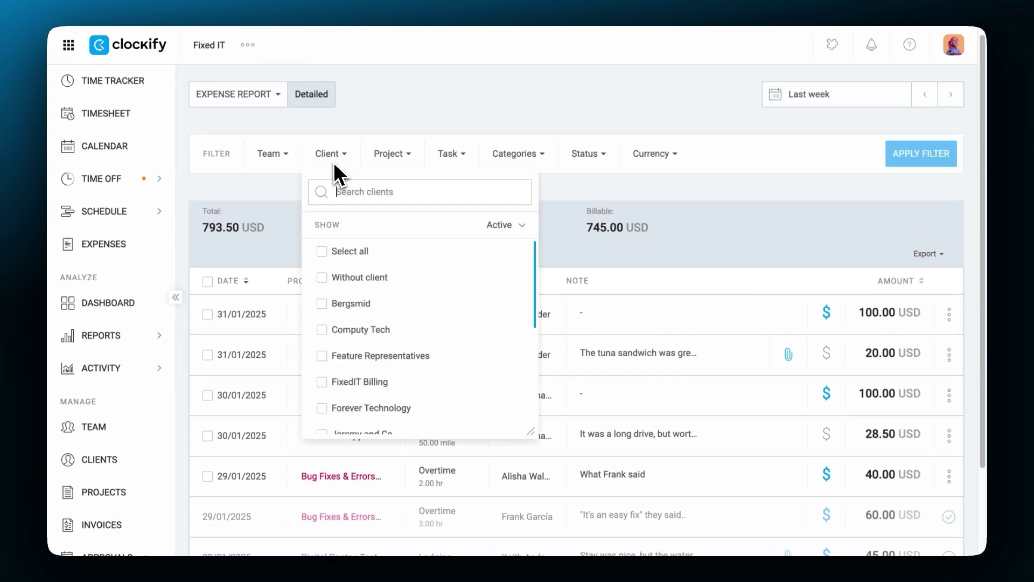
click(352, 301)
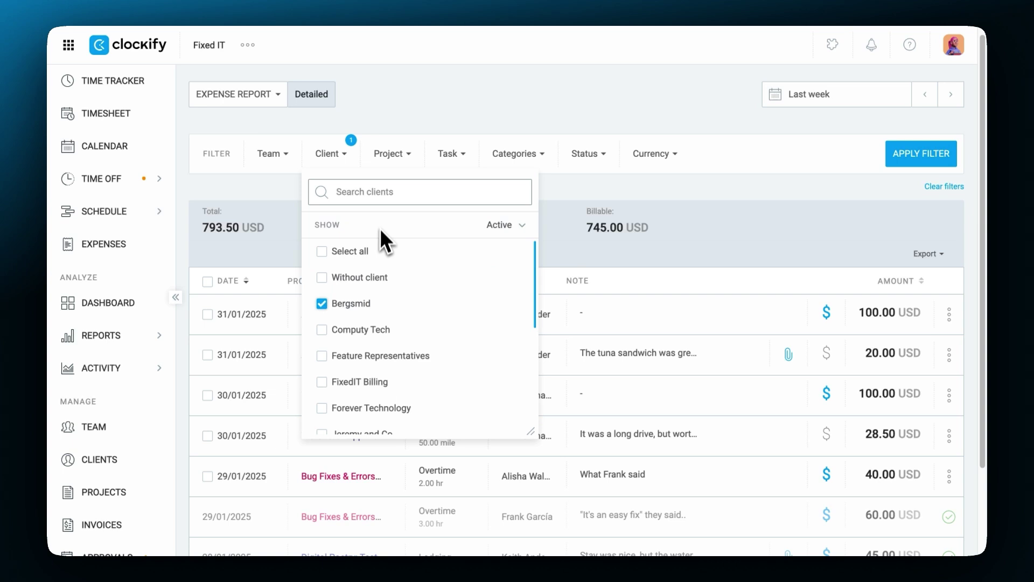
click(354, 154)
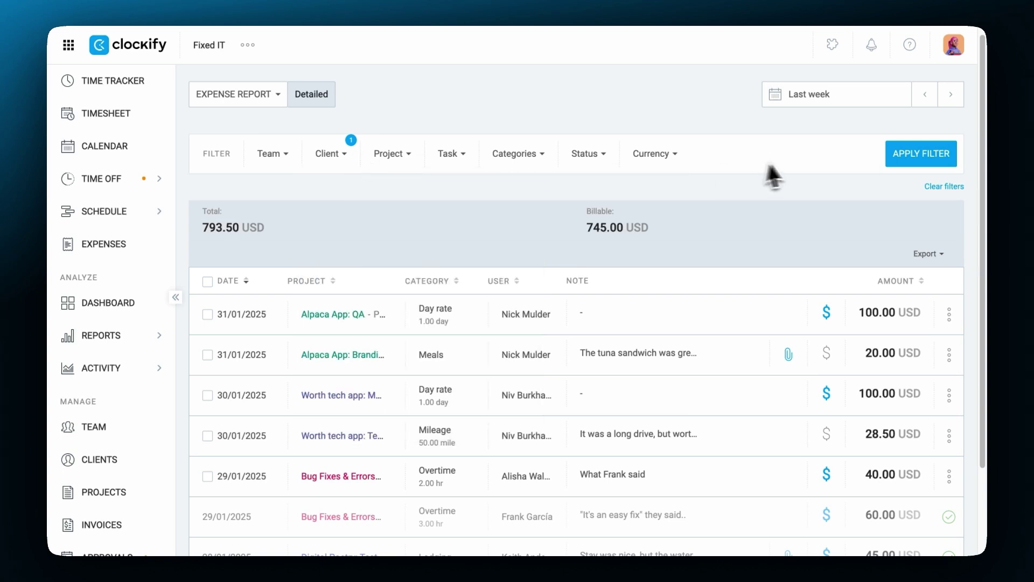
click(913, 154)
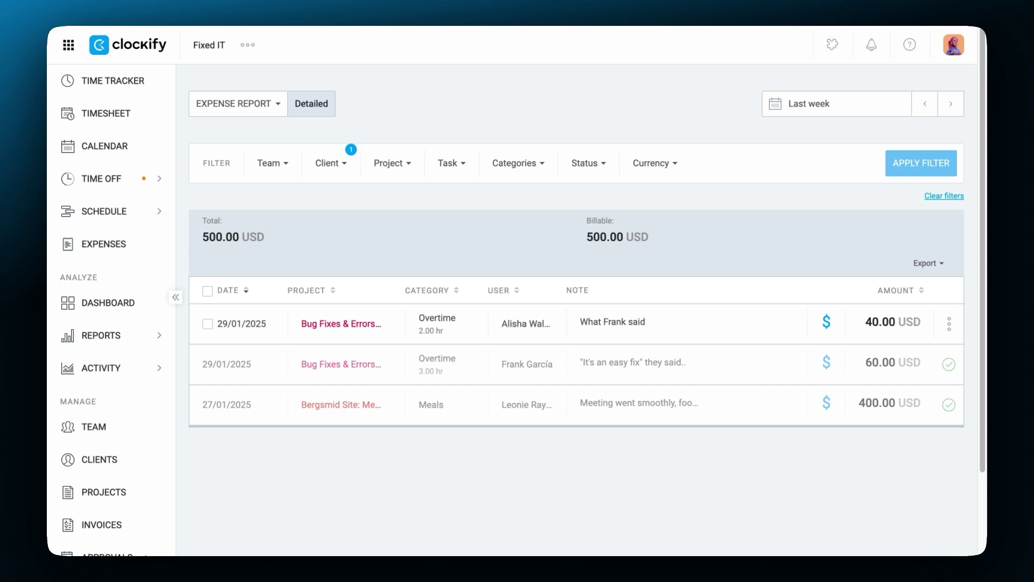
click(940, 196)
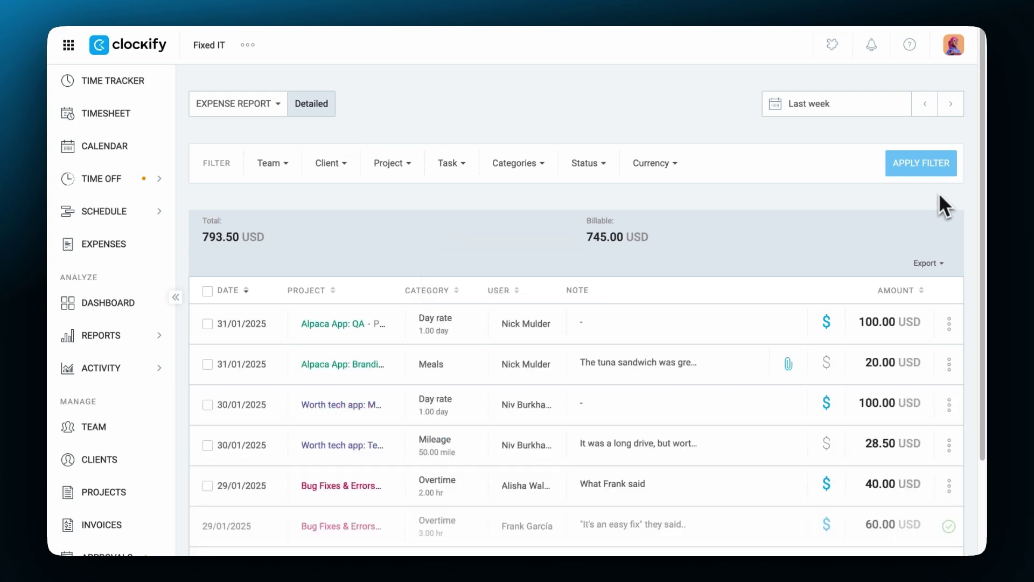
scroll(946, 215, down, 3)
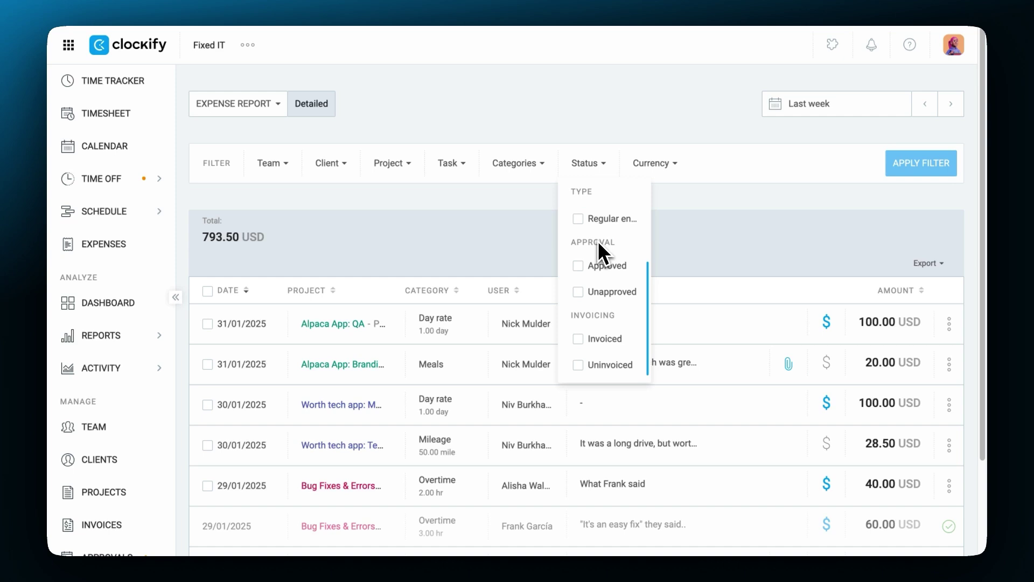
Under a status filter, mark both 31/01/2025 expenses as invoiced, then open one for editing.
click(578, 365)
click(921, 163)
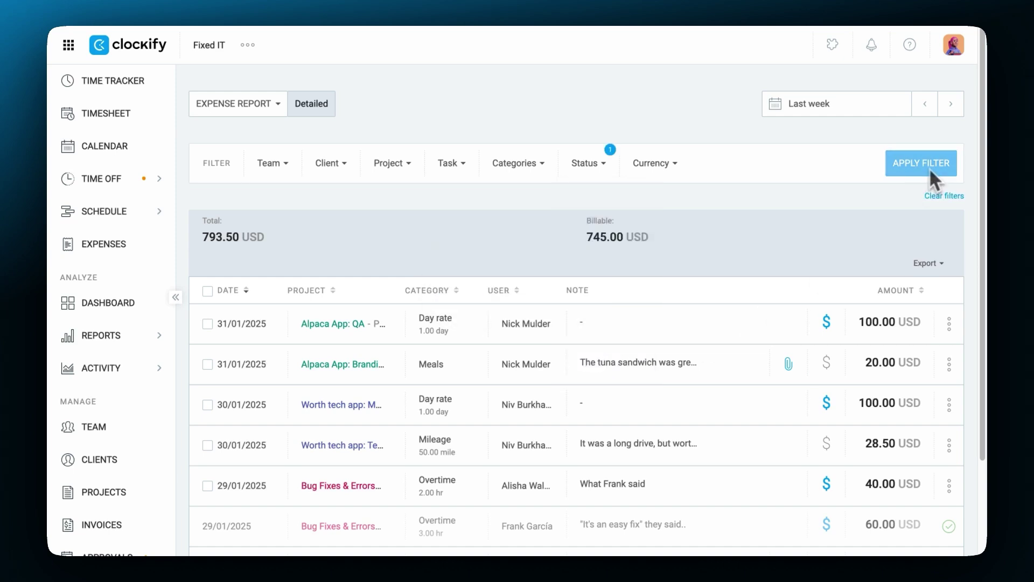
scroll(848, 243, down, 2)
click(208, 236)
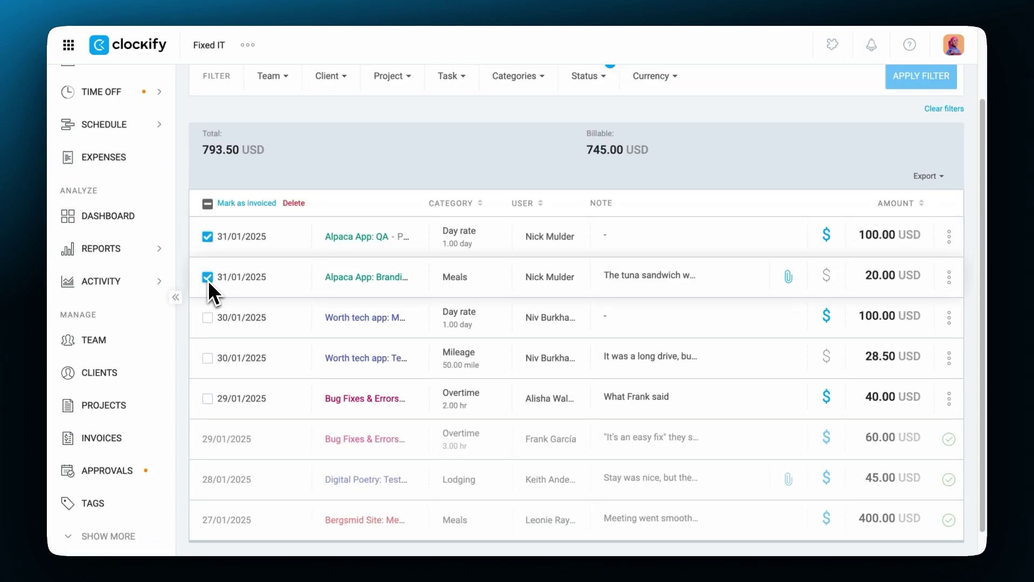
click(208, 277)
click(242, 203)
click(633, 340)
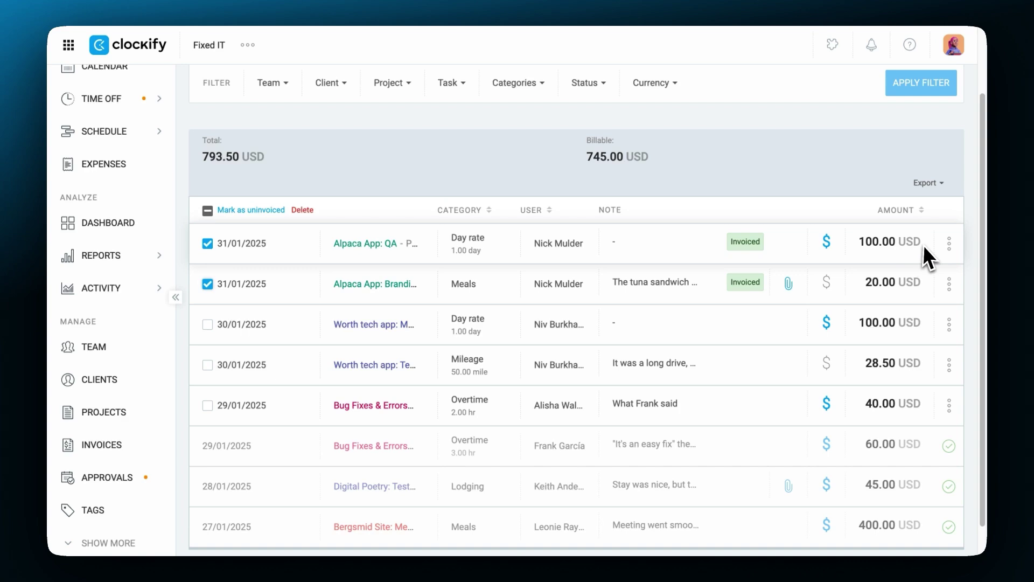
click(949, 243)
click(940, 271)
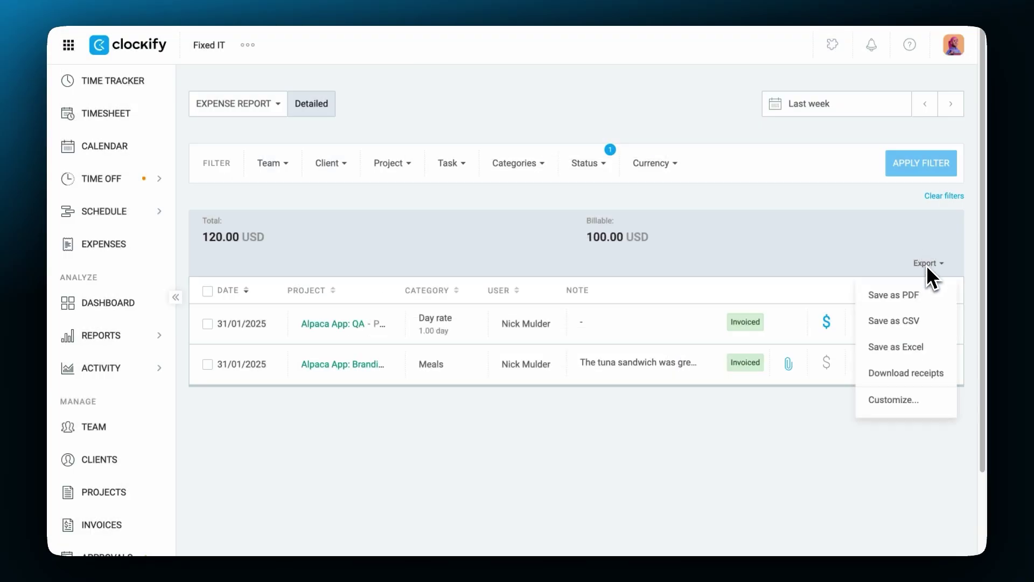
Drop Amount (USD) and Note from export columns, save, and download as Excel.
click(897, 399)
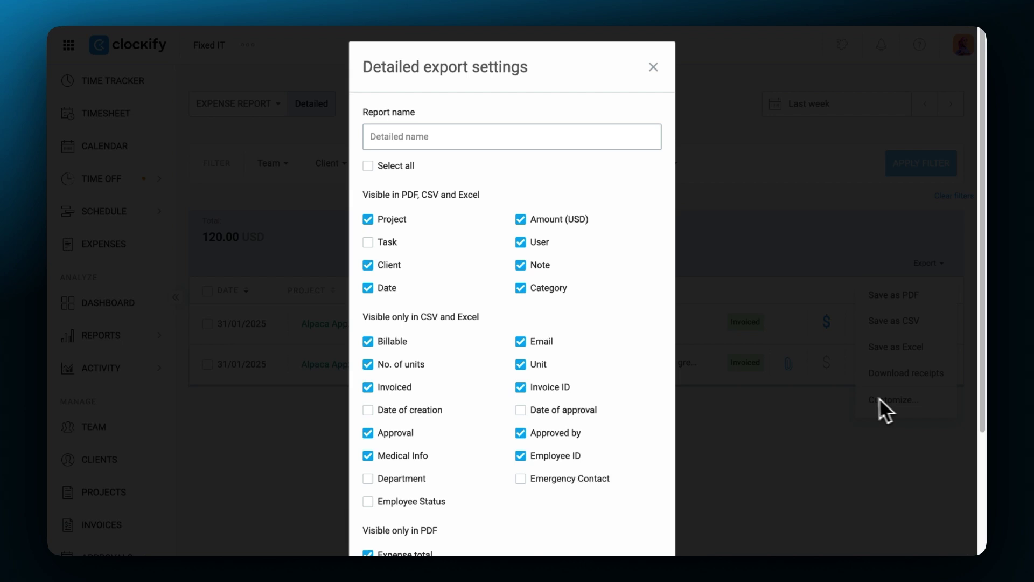
click(538, 224)
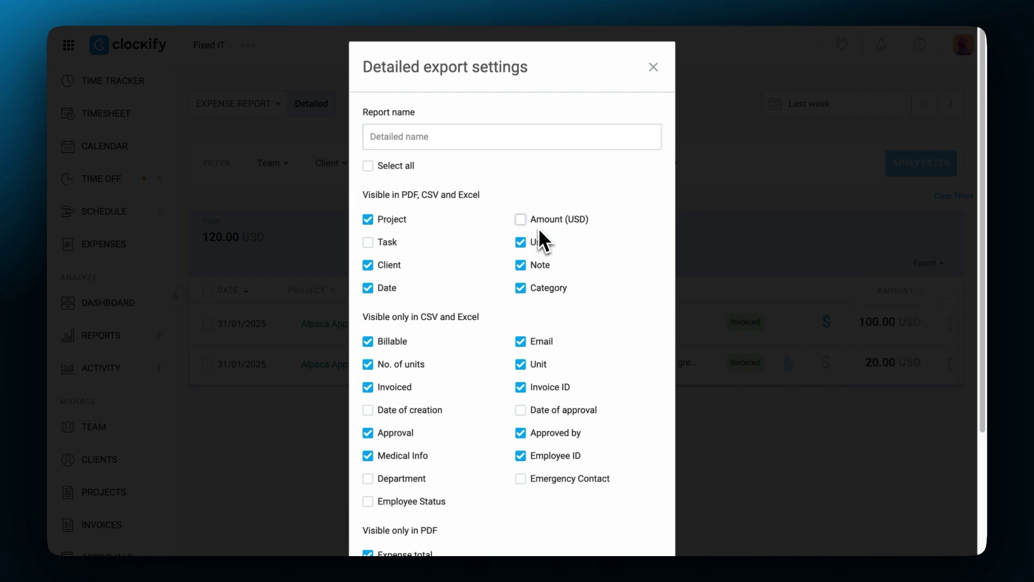
click(537, 264)
scroll(405, 316, down, 3)
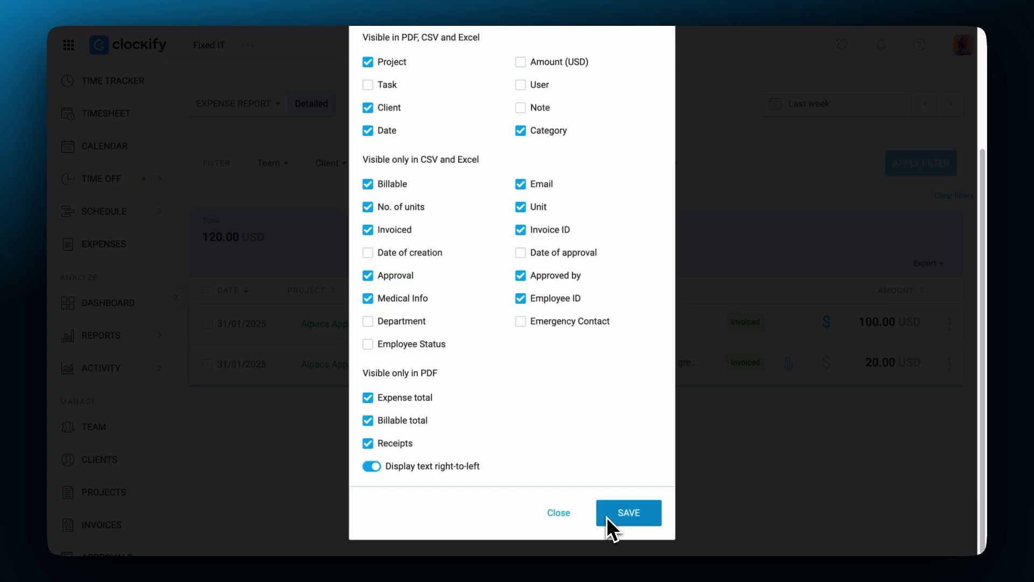
click(620, 512)
click(929, 267)
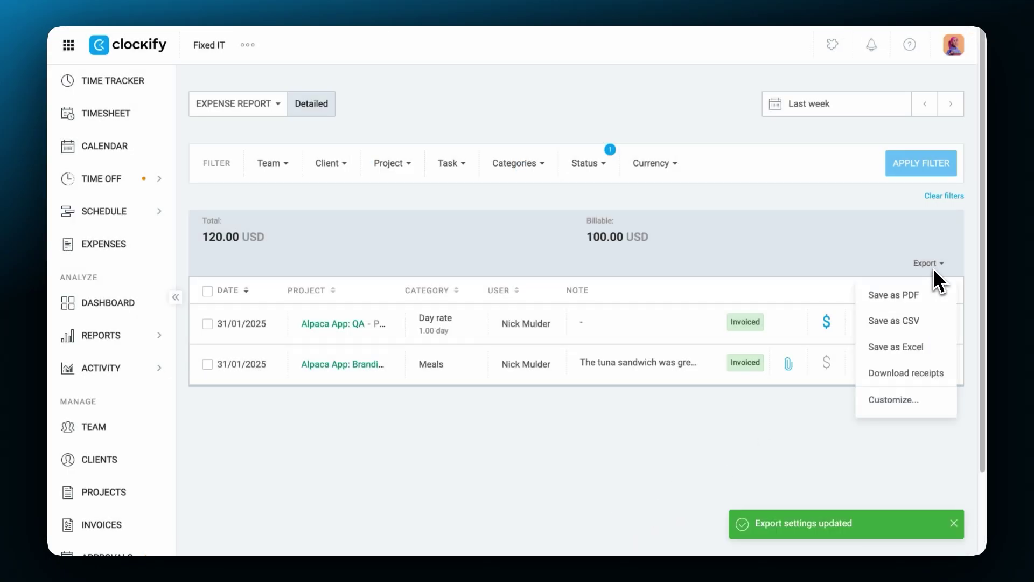
click(930, 351)
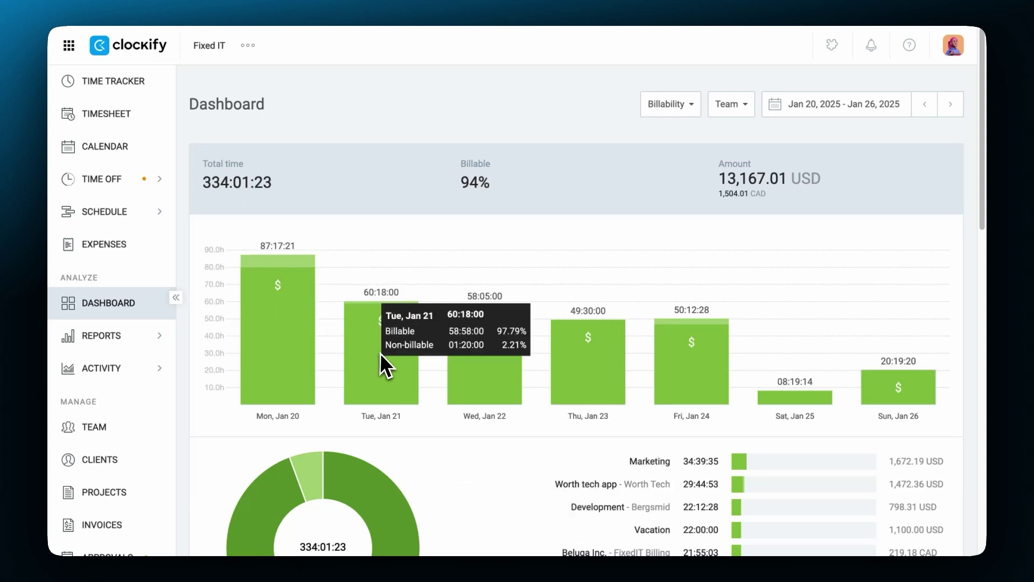
scroll(479, 457, down, 3)
scroll(479, 458, down, 3)
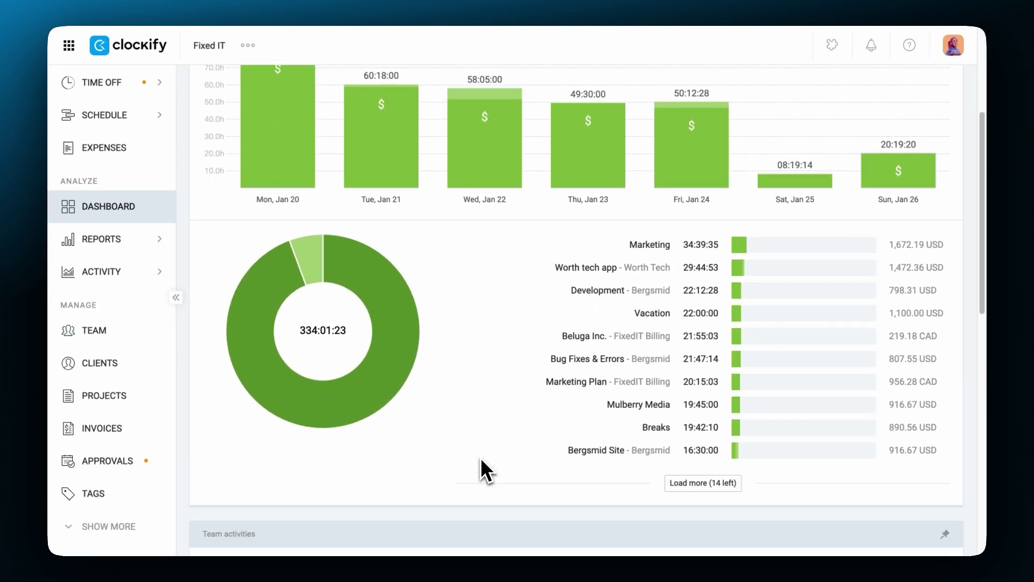
scroll(484, 469, down, 3)
scroll(486, 468, down, 3)
scroll(485, 469, down, 2)
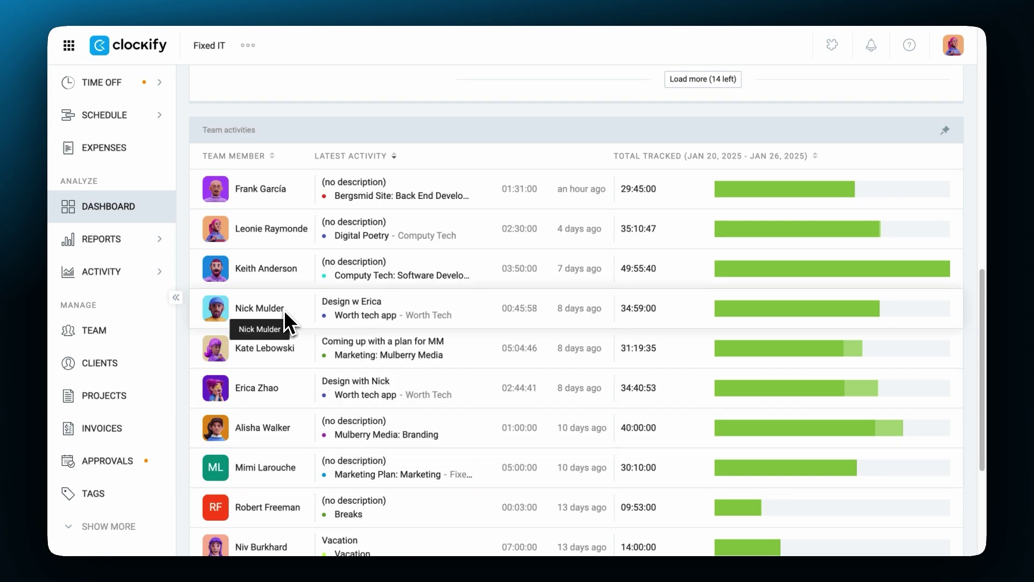
scroll(651, 313, up, 10)
scroll(651, 313, up, 3)
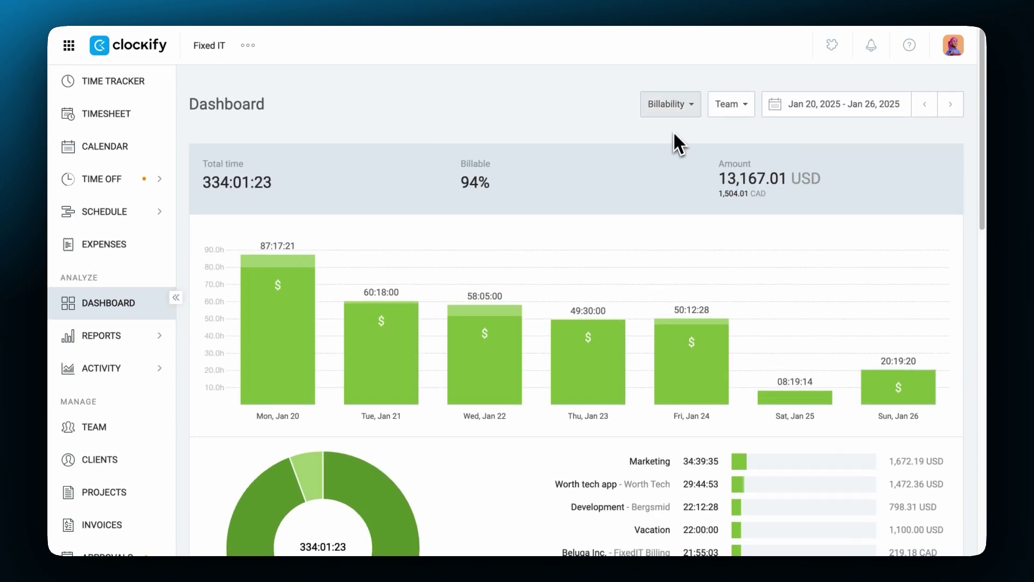
Switch the dashboard breakdown from Billability to Project and set Team to Only me.
click(671, 104)
click(678, 131)
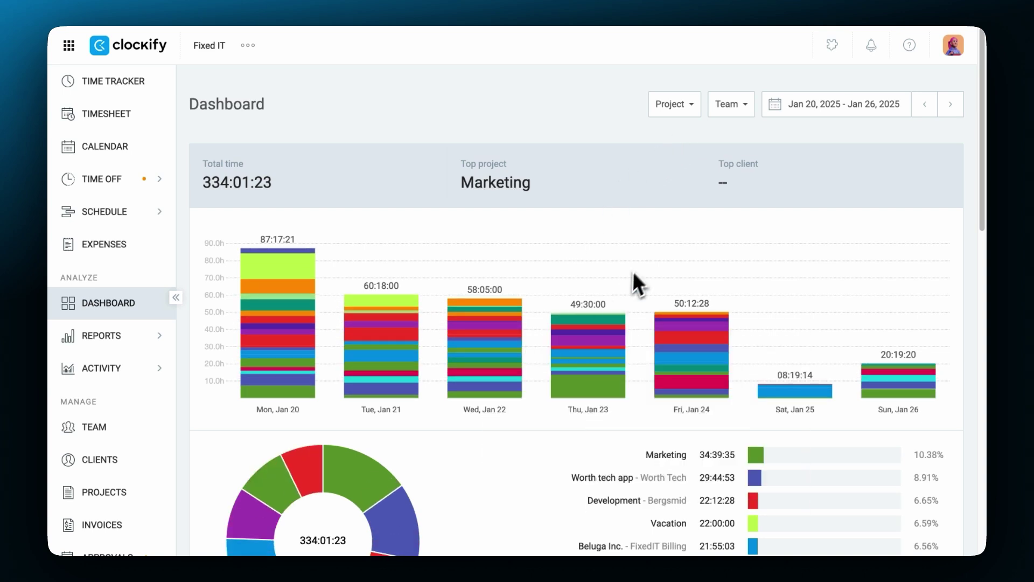
click(735, 134)
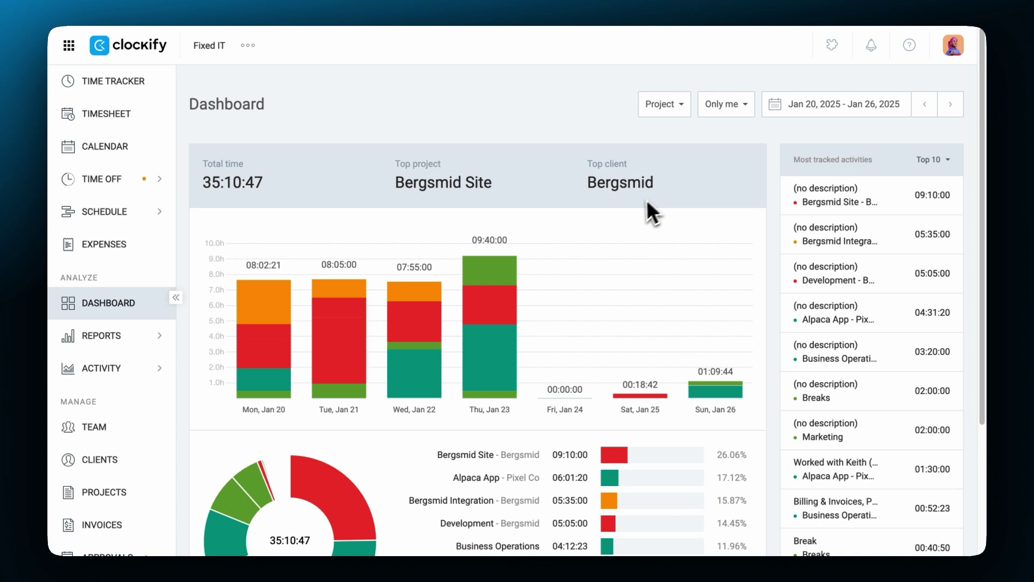
scroll(435, 312, down, 3)
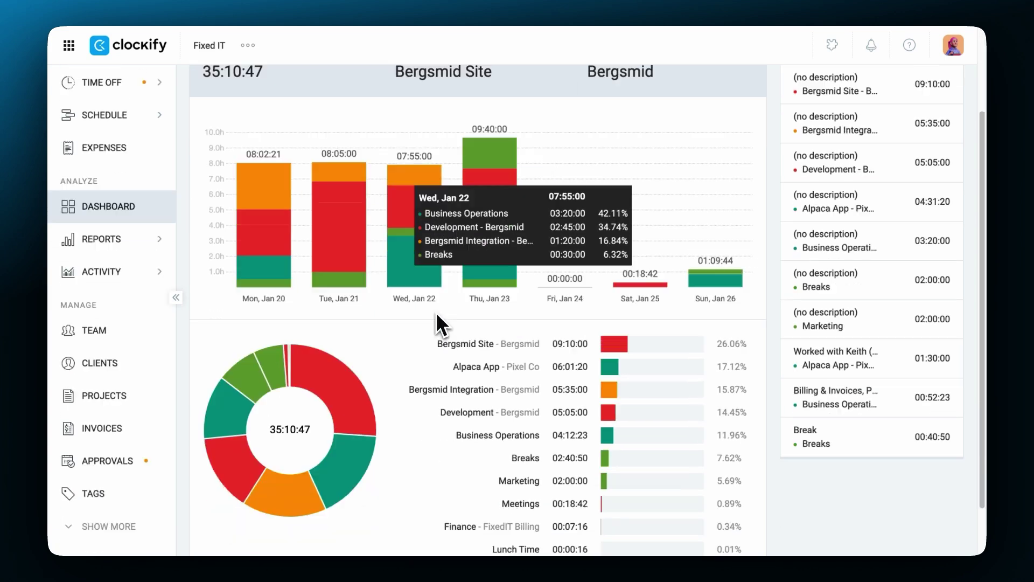
mouse_move(356, 344)
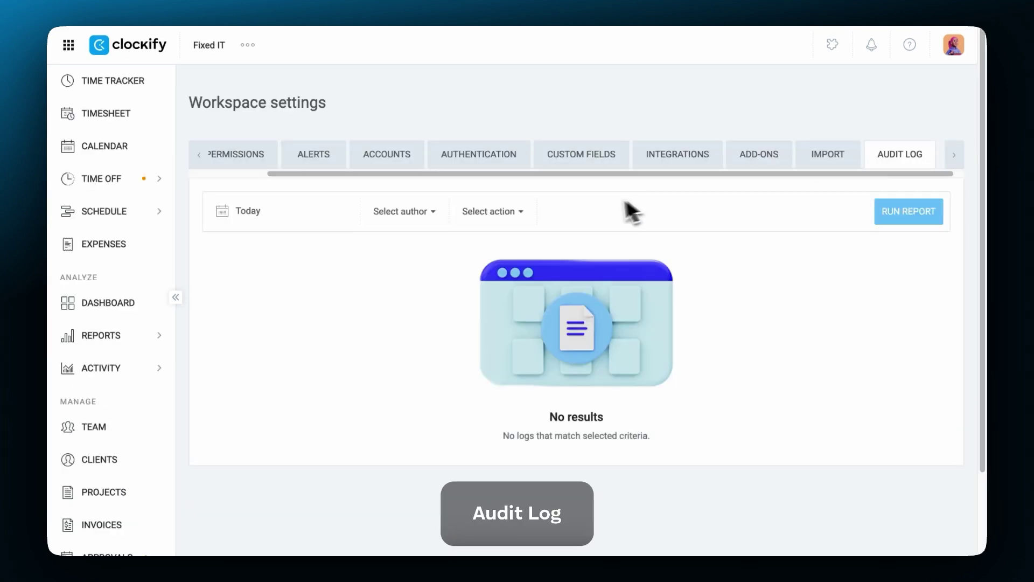
Set the audit log's author filter to the matching team member.
click(412, 211)
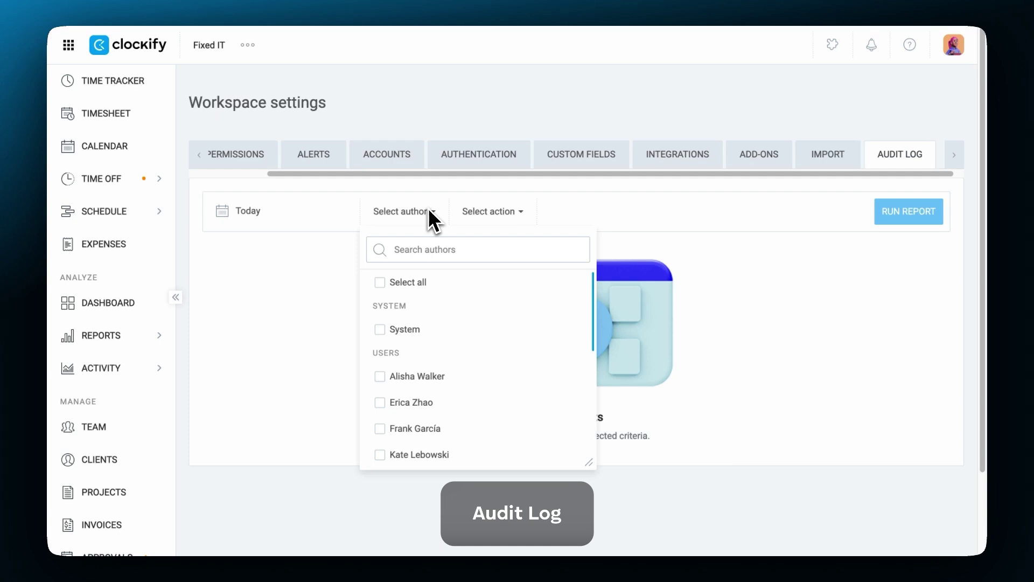
text(leo)
click(428, 376)
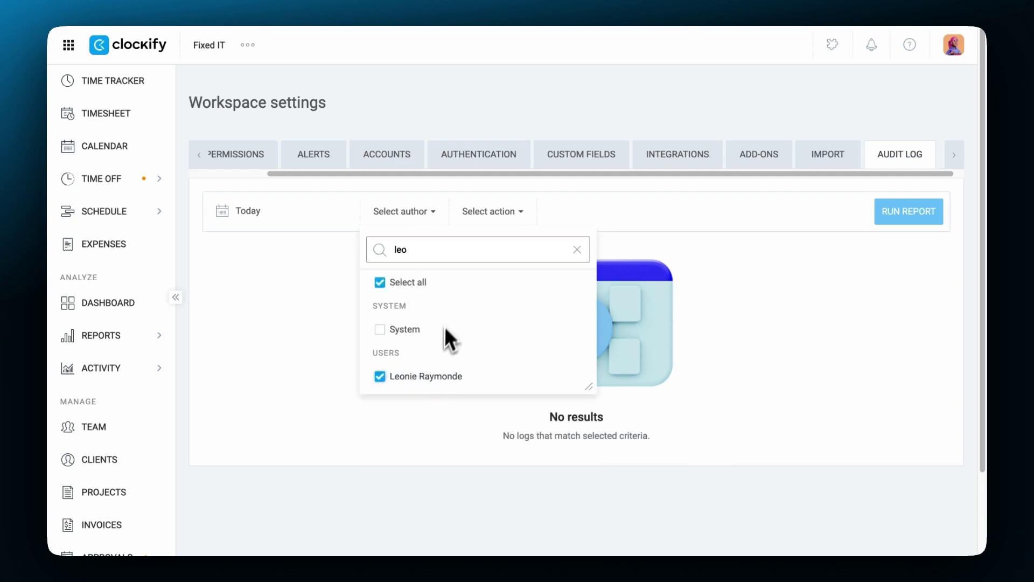
click(492, 212)
Choose five actions: time updated and deleted, both personal and for others, and created for others.
click(584, 267)
scroll(581, 364, down, 3)
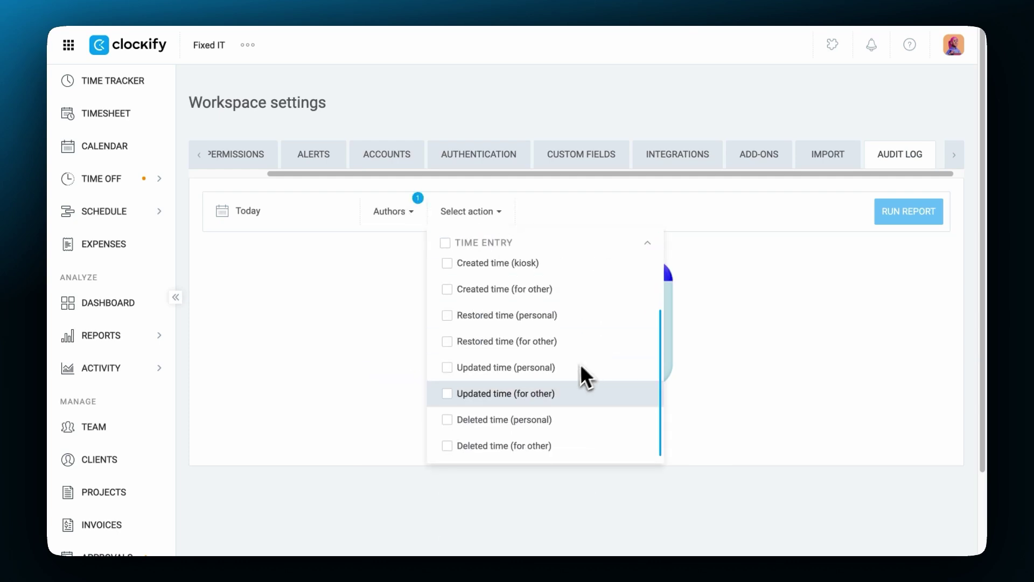
click(508, 444)
click(495, 419)
click(495, 394)
click(493, 368)
scroll(493, 371, up, 1)
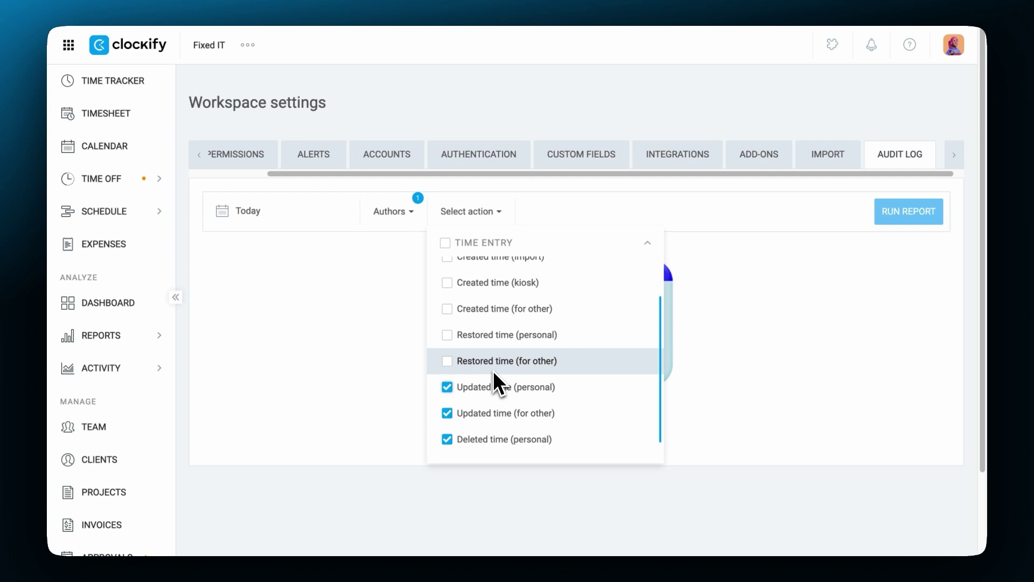
click(487, 309)
click(651, 212)
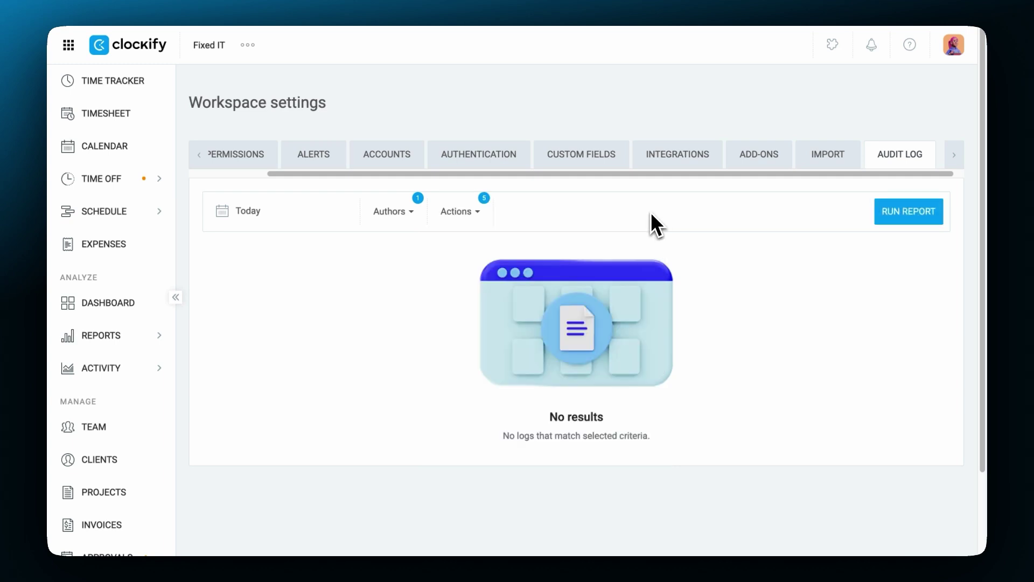
Run the log for last week, expand one entry, and export the 105 rows as CSV.
click(243, 212)
click(95, 301)
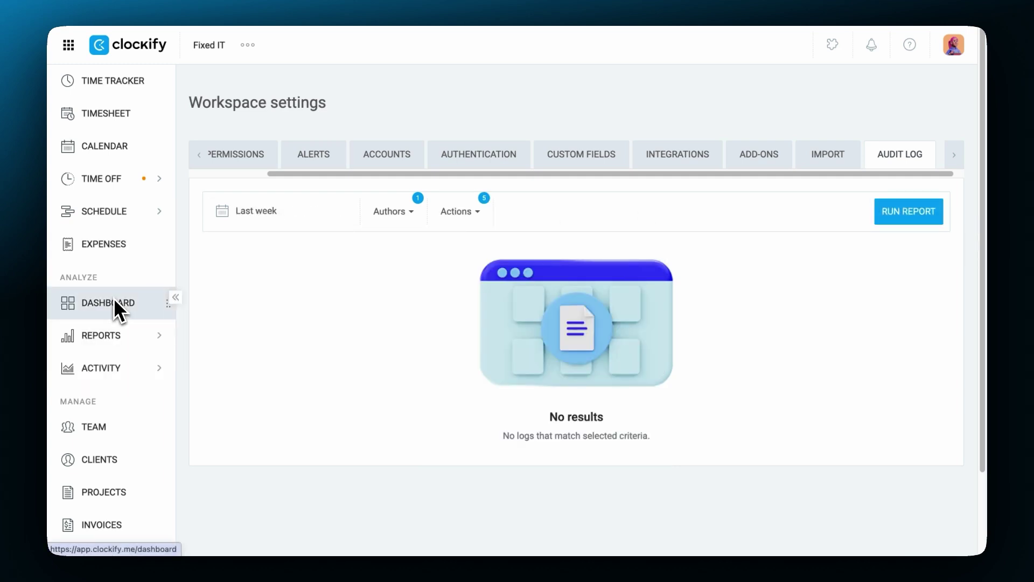
click(908, 211)
scroll(800, 322, down, 5)
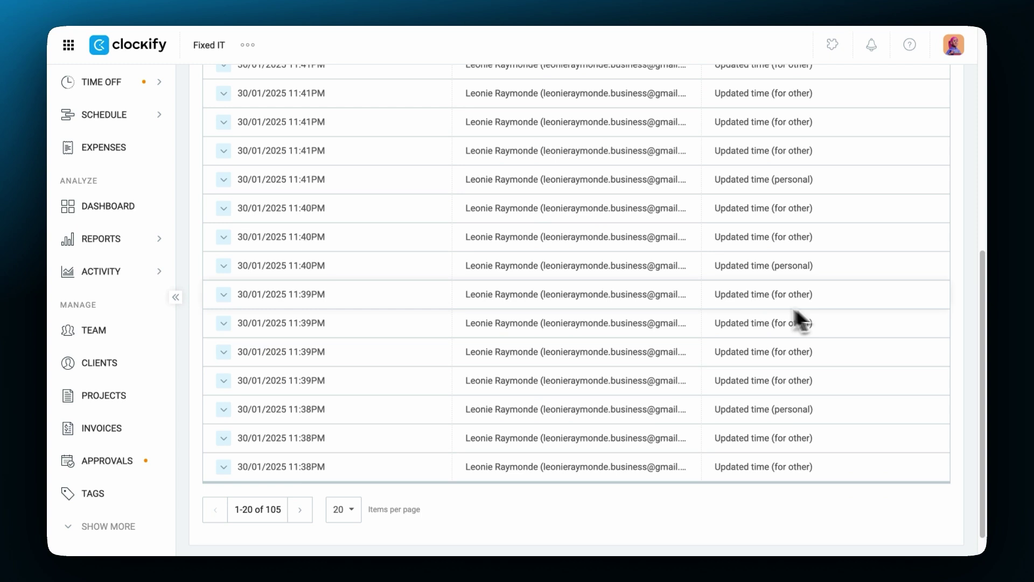
click(224, 265)
scroll(231, 266, down, 1)
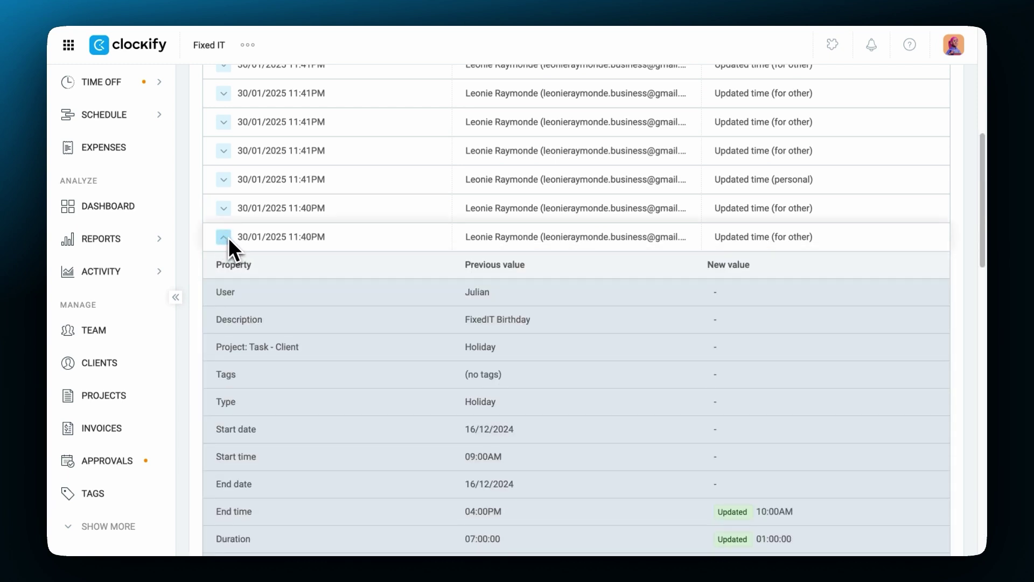
scroll(481, 359, down, 5)
scroll(508, 358, up, 10)
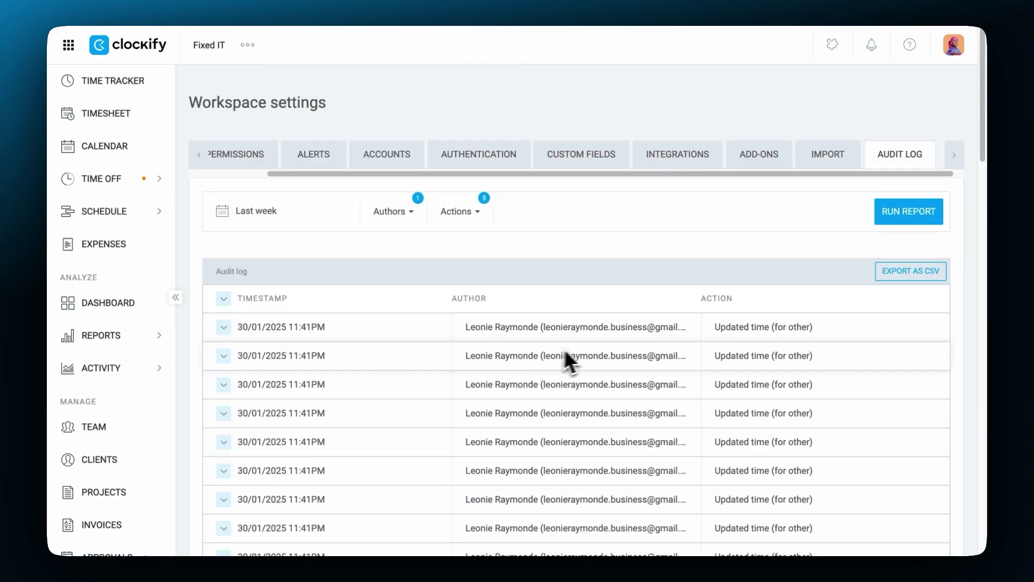
click(905, 279)
click(634, 333)
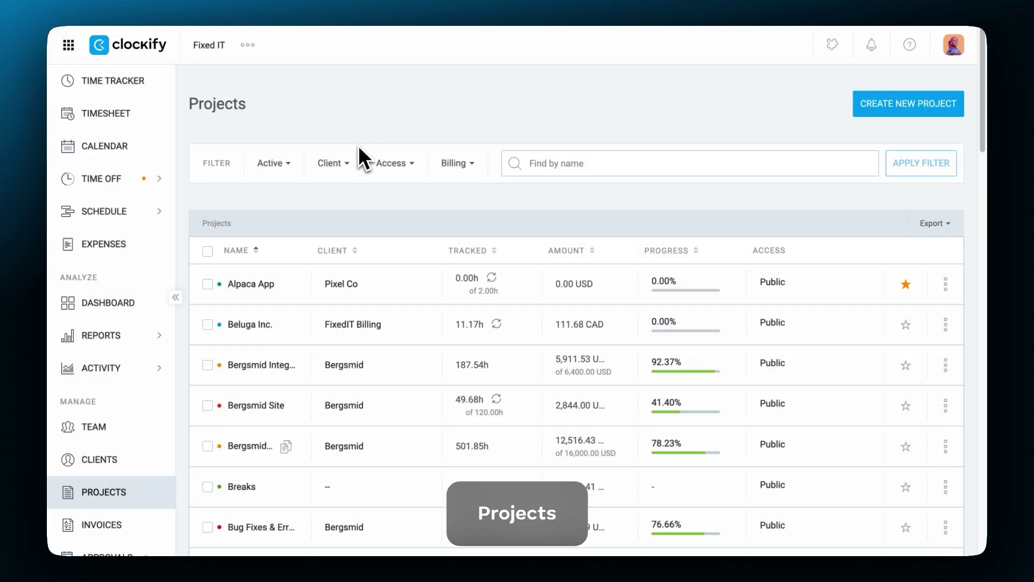
Filter the project list to client Bergsmid and billable billing.
click(340, 163)
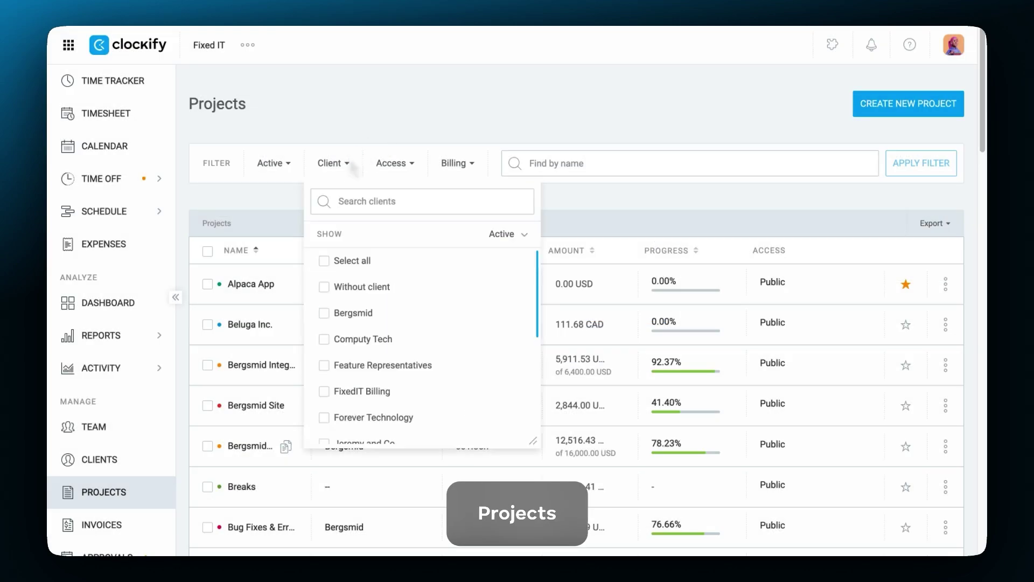
text(berg)
click(394, 287)
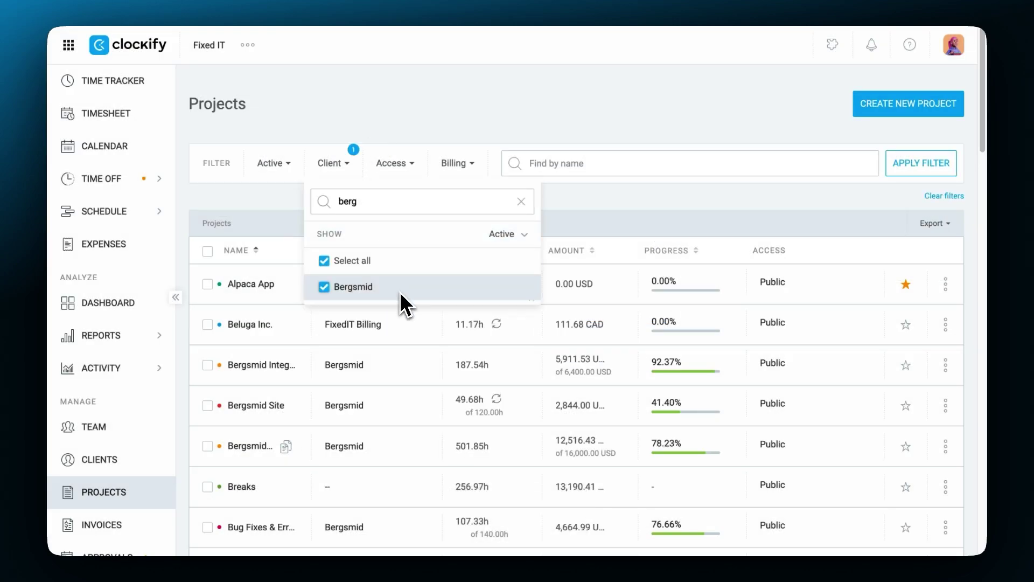
click(456, 162)
click(473, 189)
click(912, 169)
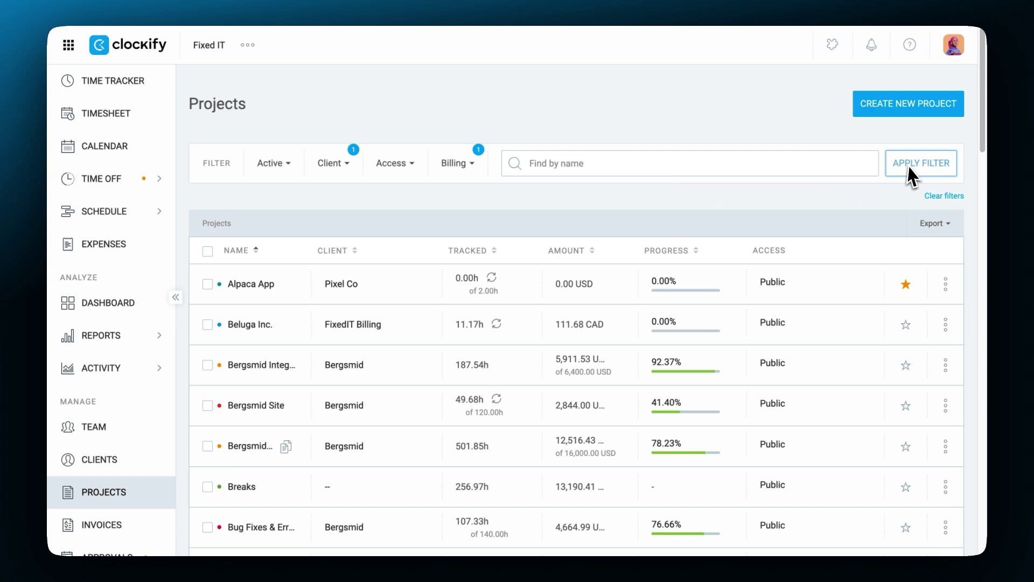
Exclude Overage, billable/non-billable expenses and additional fields columns, then save as Excel.
click(936, 223)
click(905, 308)
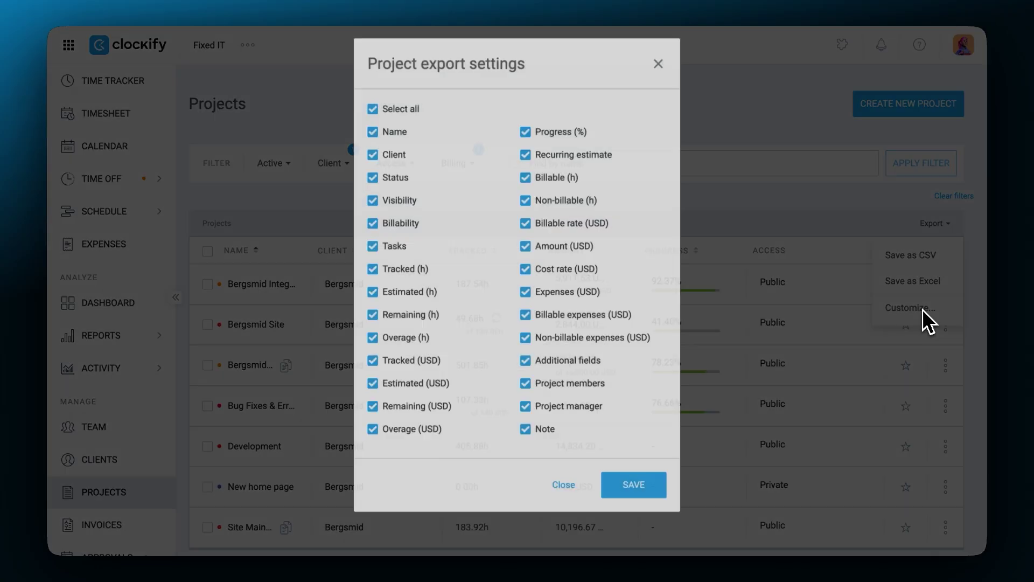
click(373, 353)
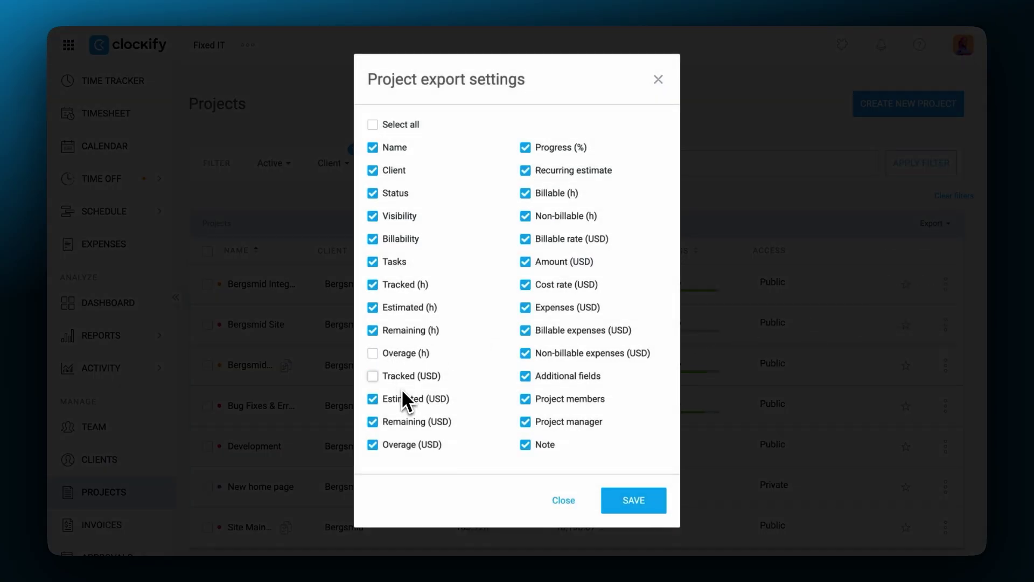
click(526, 375)
click(527, 353)
click(526, 330)
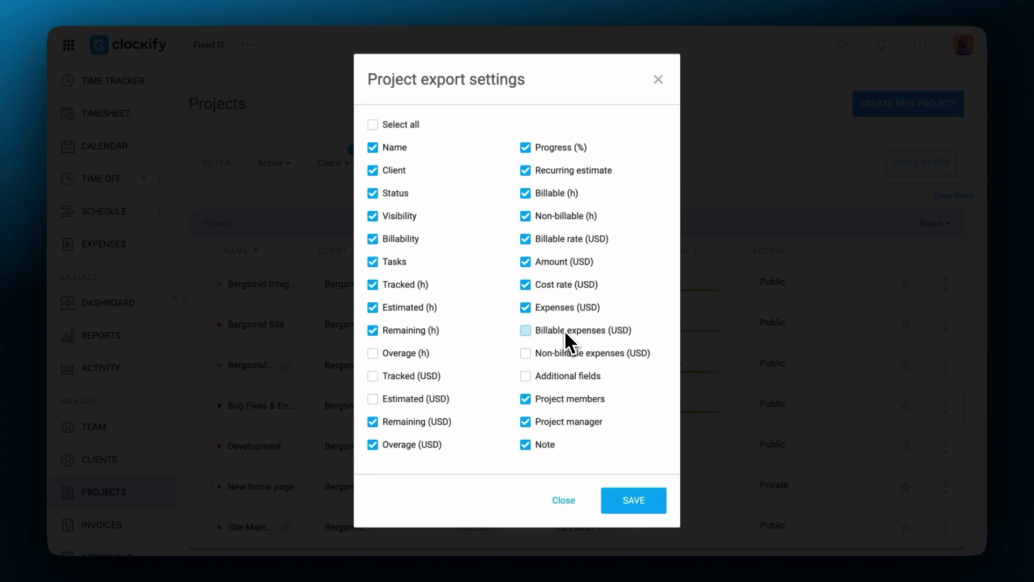
click(633, 500)
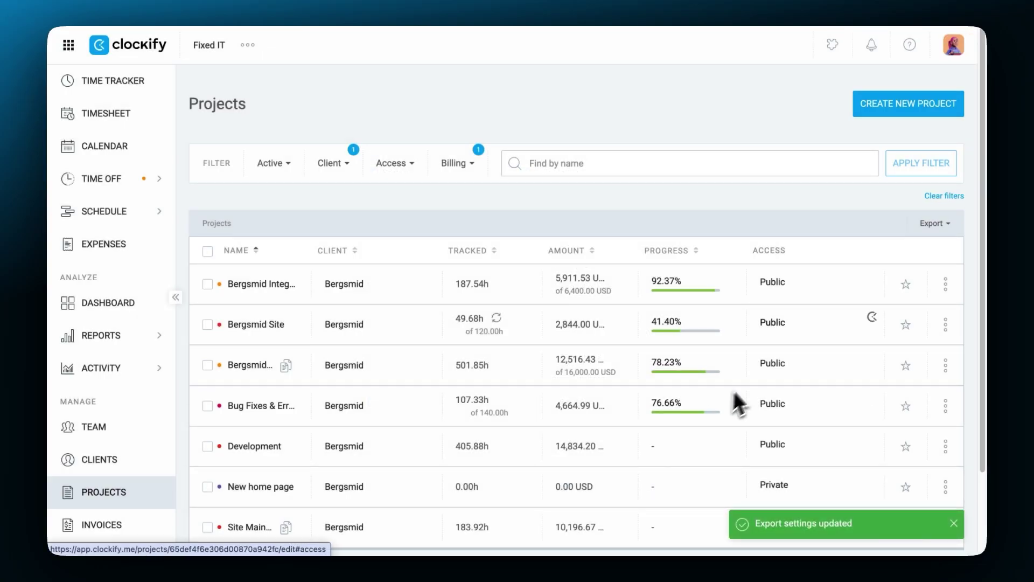
click(934, 223)
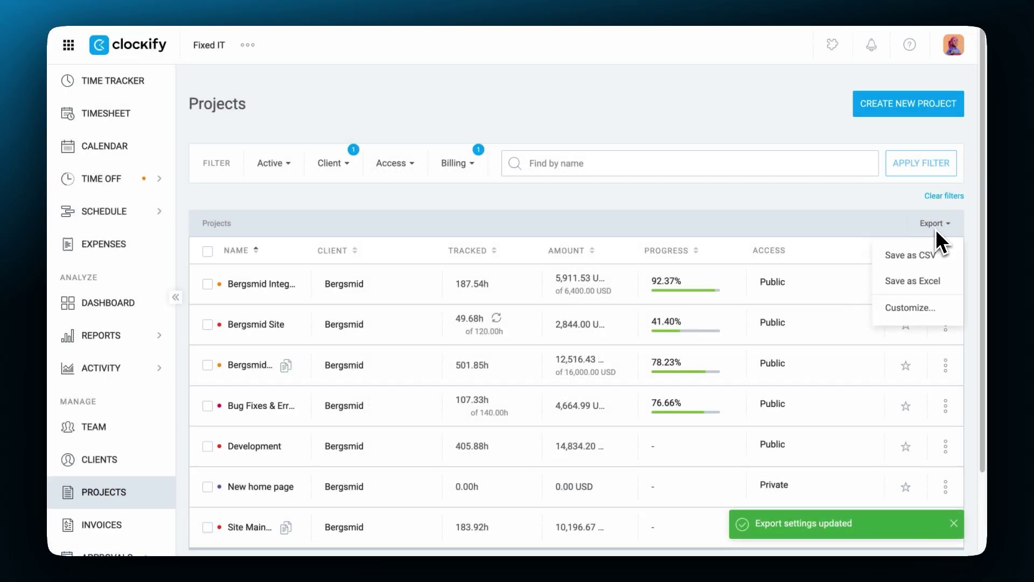
click(938, 285)
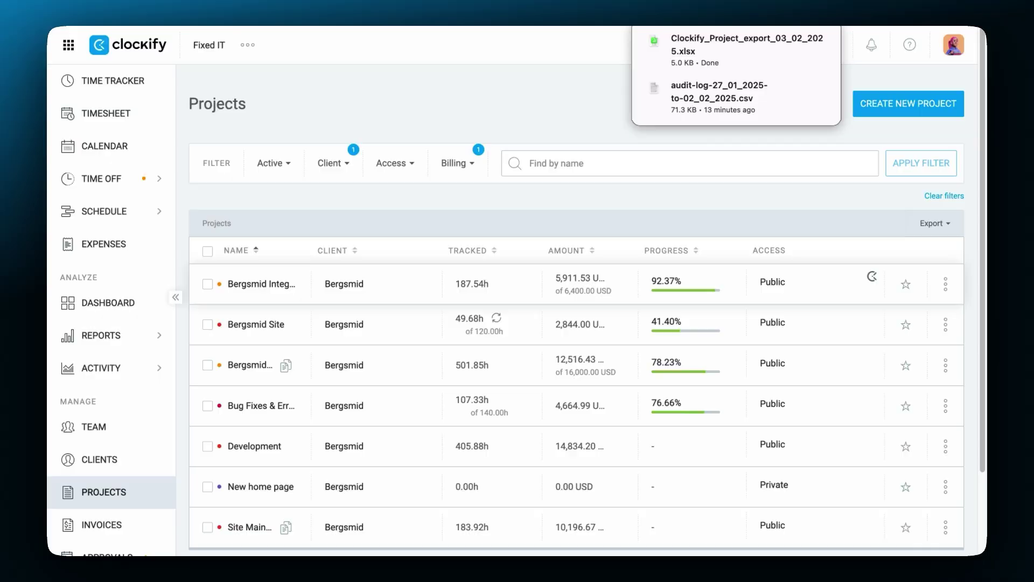